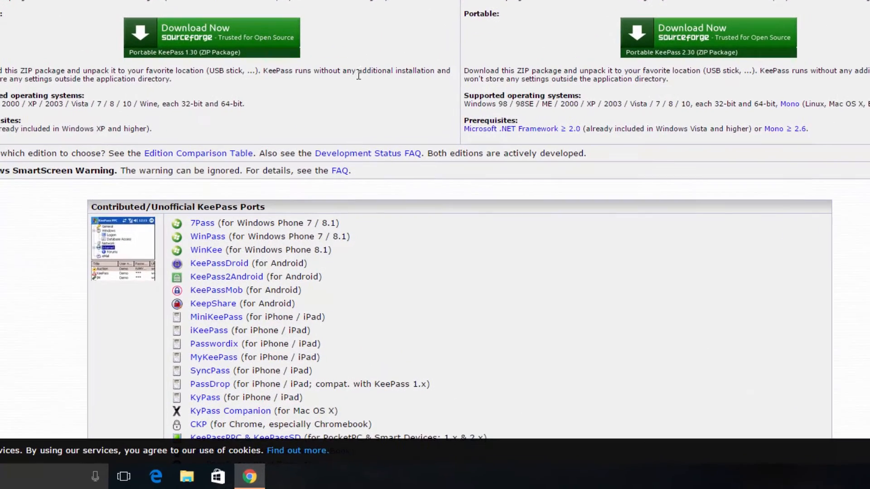
pyautogui.scroll(-1, 392, 269)
pyautogui.scroll(-3, 411, 178)
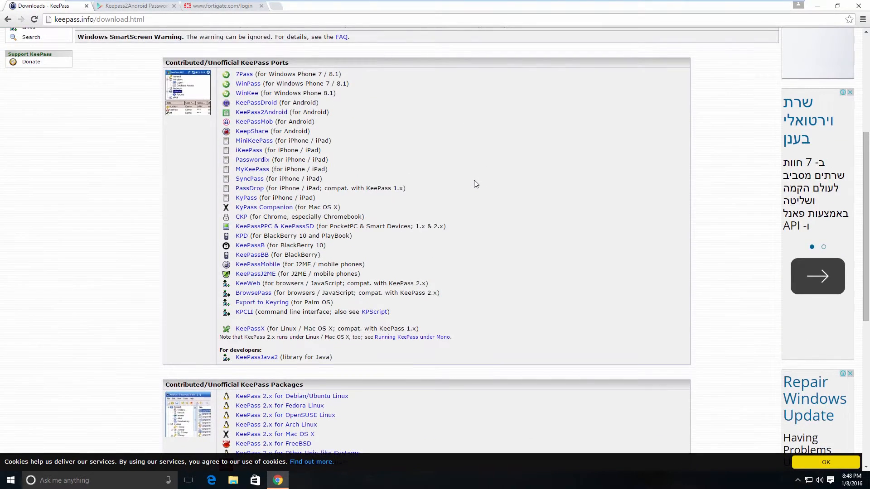
pyautogui.scroll(-2, 527, 58)
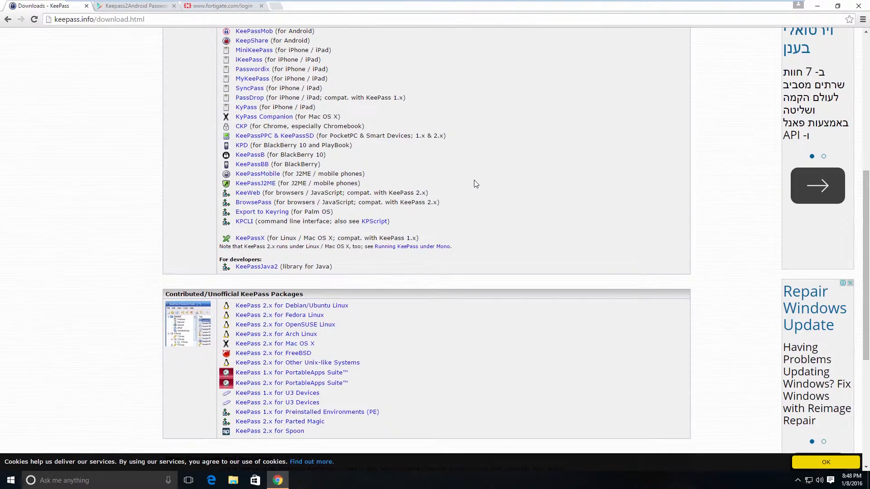
pyautogui.scroll(-1, 476, 184)
pyautogui.scroll(-1, 476, 184)
pyautogui.scroll(2, 475, 183)
pyautogui.scroll(1, 475, 184)
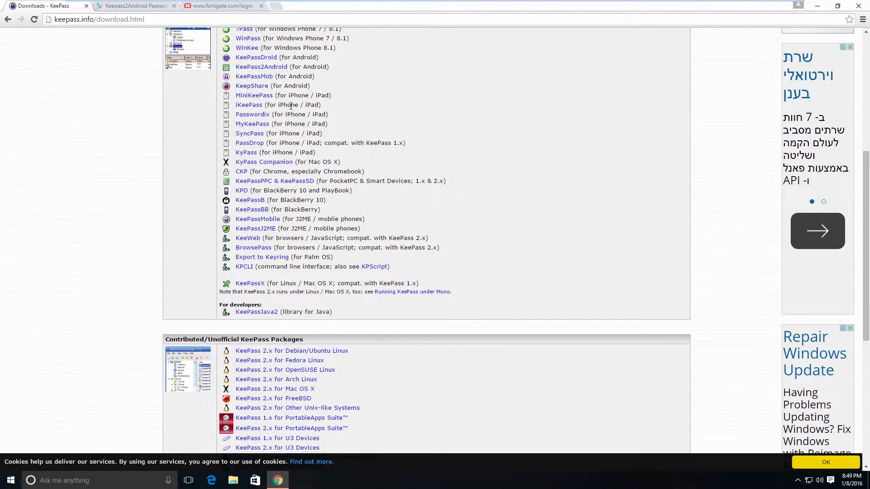
pyautogui.scroll(-3, 480, 172)
pyautogui.scroll(-2, 480, 171)
pyautogui.scroll(10, 478, 171)
pyautogui.click(143, 6)
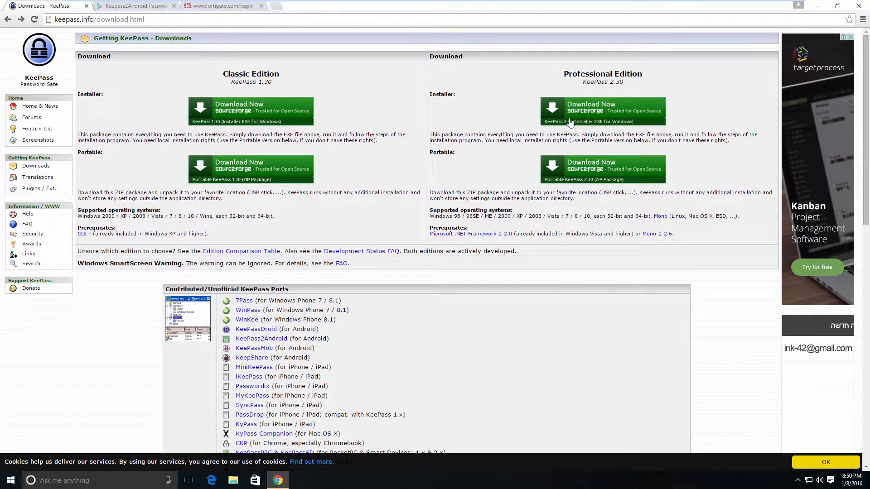
# Step: Download the KeePass 2.30 Professional Edition installer and go through setup with full installation and a desktop icon
pyautogui.click(598, 110)
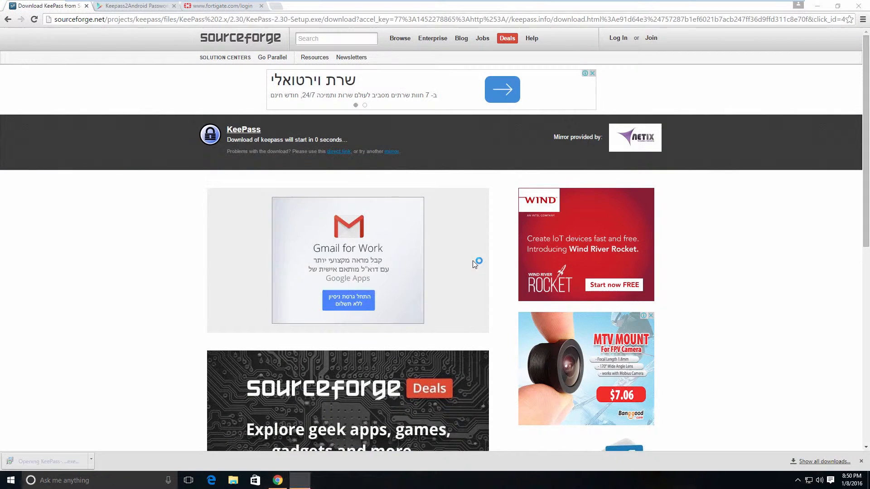
pyautogui.click(487, 313)
pyautogui.click(486, 312)
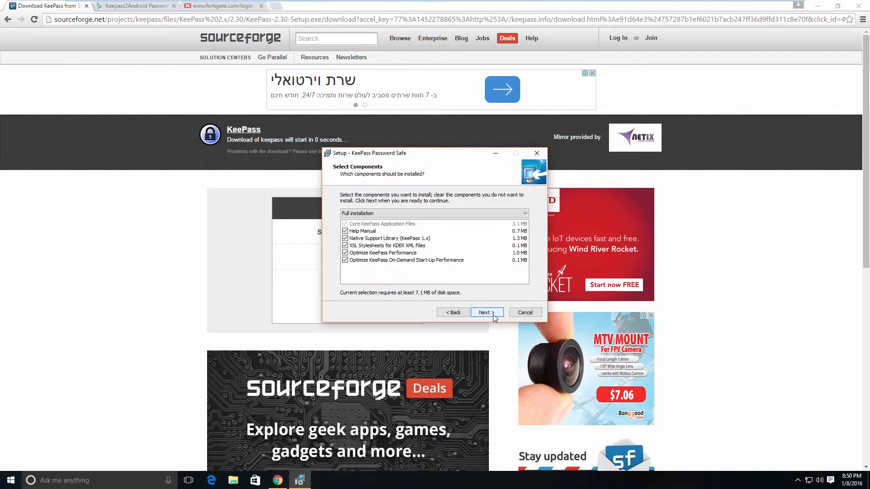
pyautogui.click(487, 312)
pyautogui.click(384, 234)
# Step: Install KeePass, enable automatic update checks, and maximize the empty main window
pyautogui.click(494, 312)
pyautogui.click(494, 312)
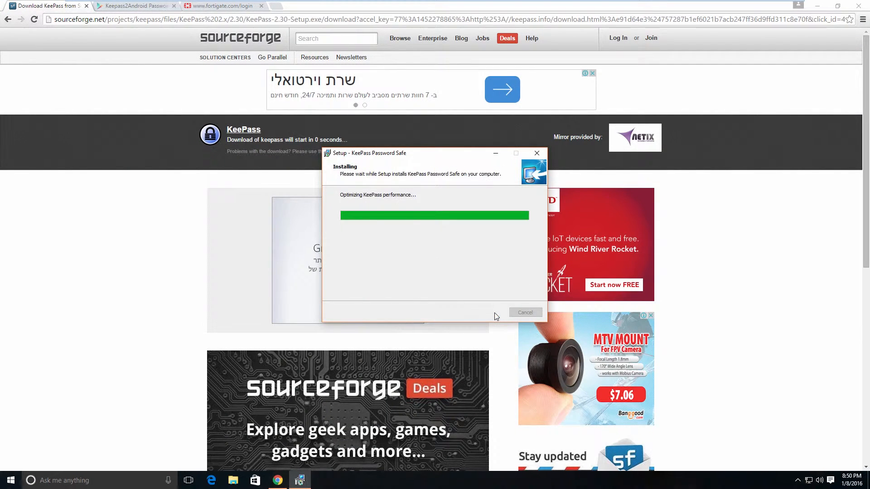
pyautogui.click(495, 313)
pyautogui.click(434, 214)
pyautogui.doubleClick(501, 122)
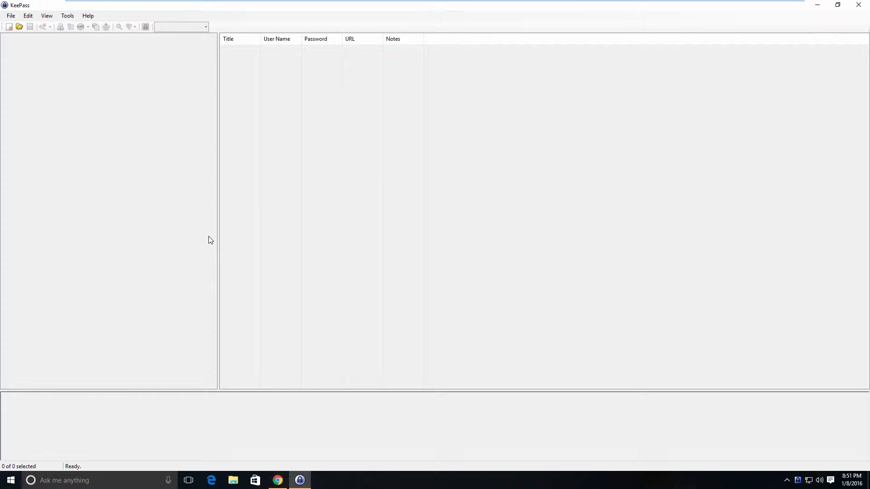
# Step: Create a new password database saved on the Desktop as NewDatabase
pyautogui.click(11, 16)
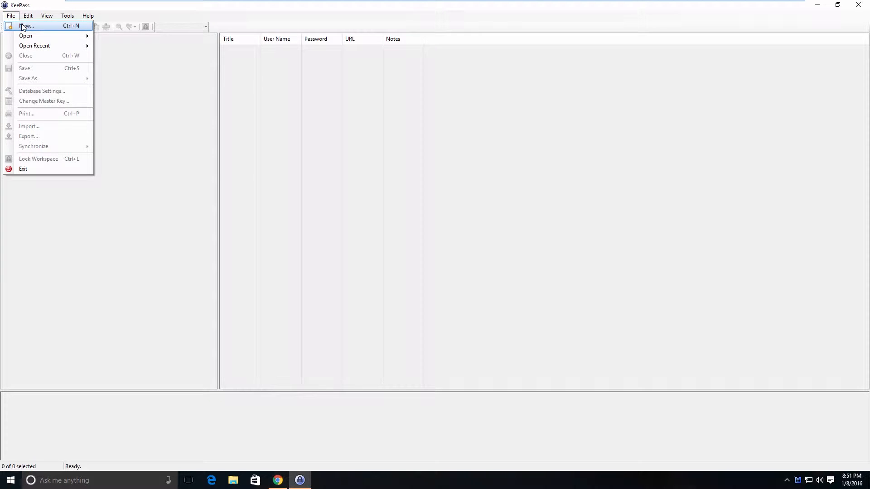
pyautogui.click(22, 26)
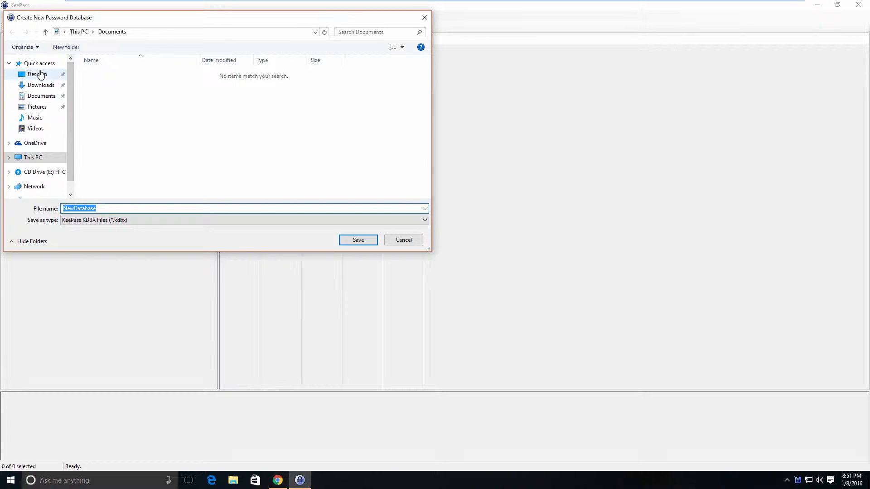
pyautogui.click(40, 74)
pyautogui.click(104, 209)
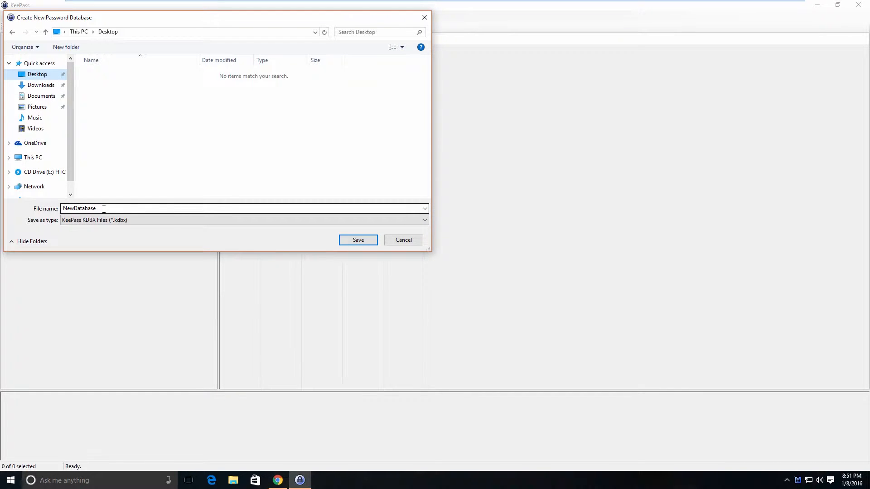
pyautogui.doubleClick(104, 209)
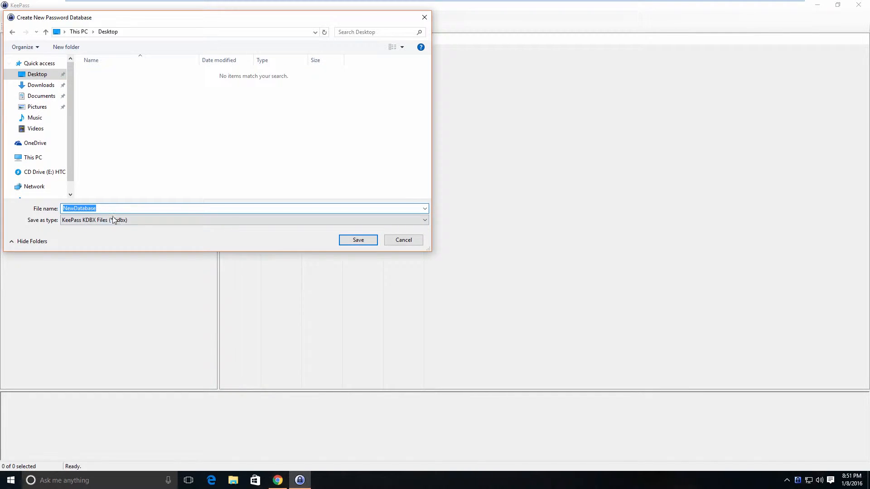
pyautogui.click(346, 243)
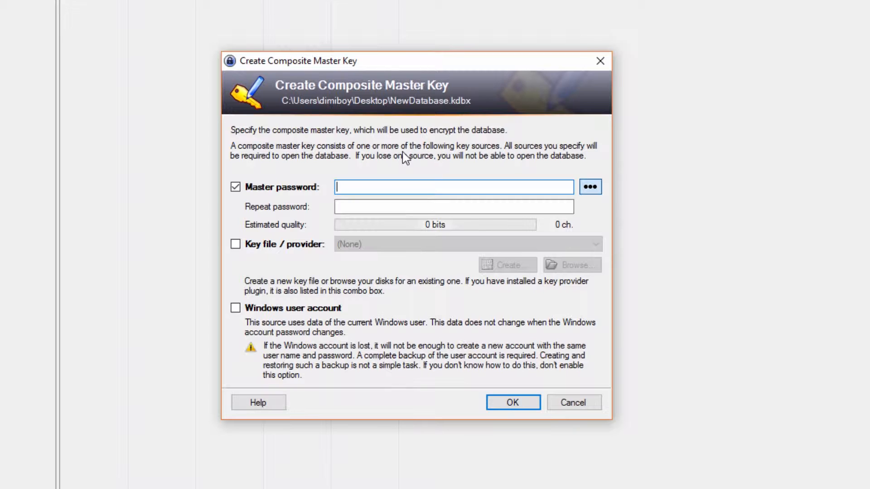
# Step: Enter an 8-character master password, repeat it in the confirmation field, and accept it
pyautogui.write('123456')
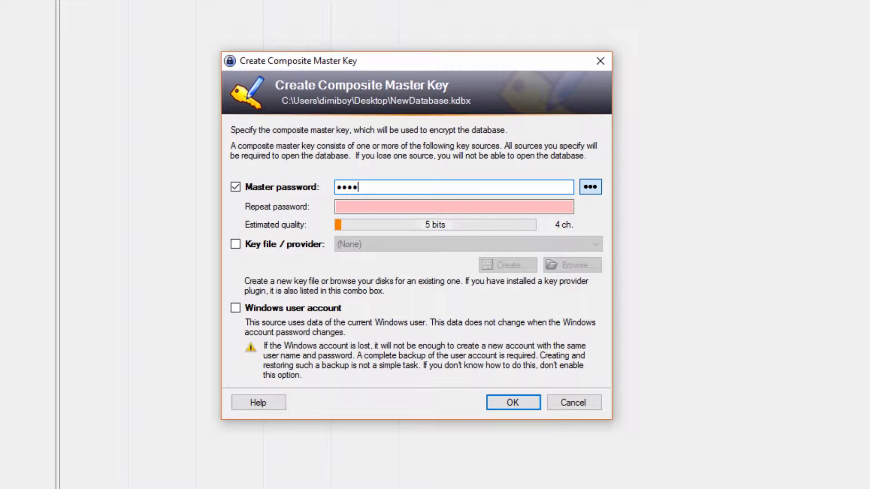
pyautogui.write('78')
pyautogui.press('Tab')
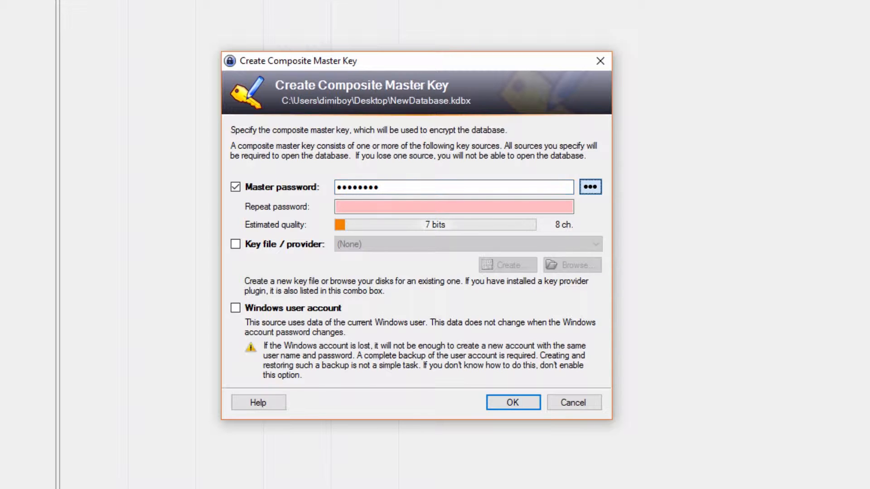
pyautogui.press('Tab')
pyautogui.write('12345')
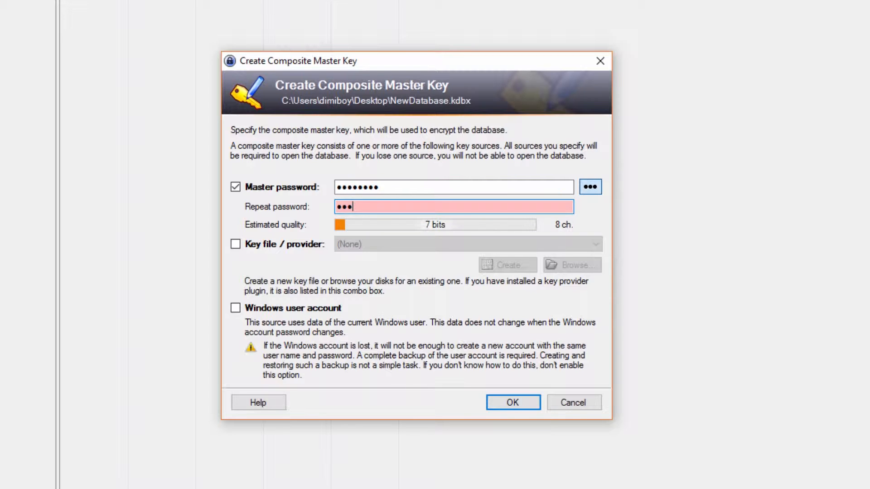
pyautogui.write('678')
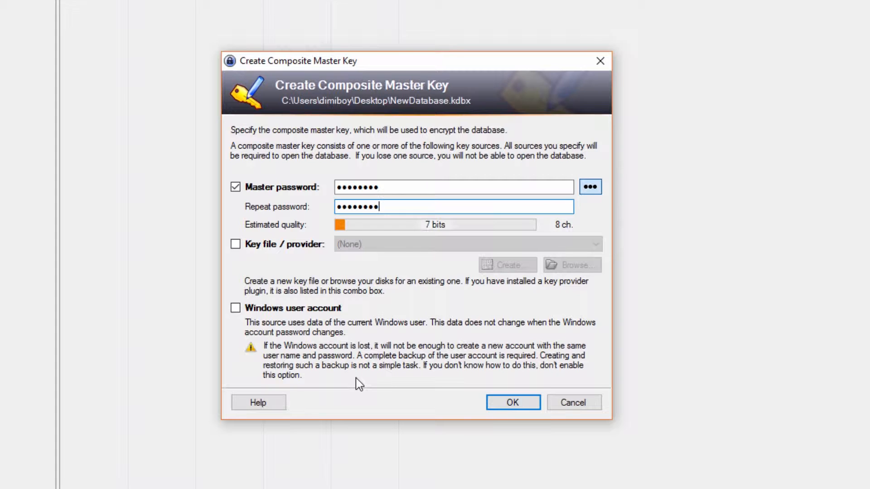
pyautogui.click(516, 404)
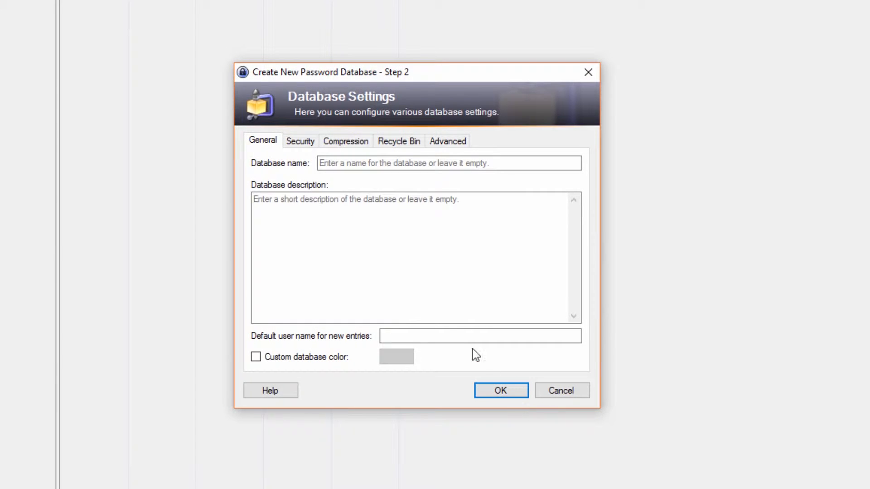
# Step: Click through the General page's description, database name and default user name fields
pyautogui.click(395, 280)
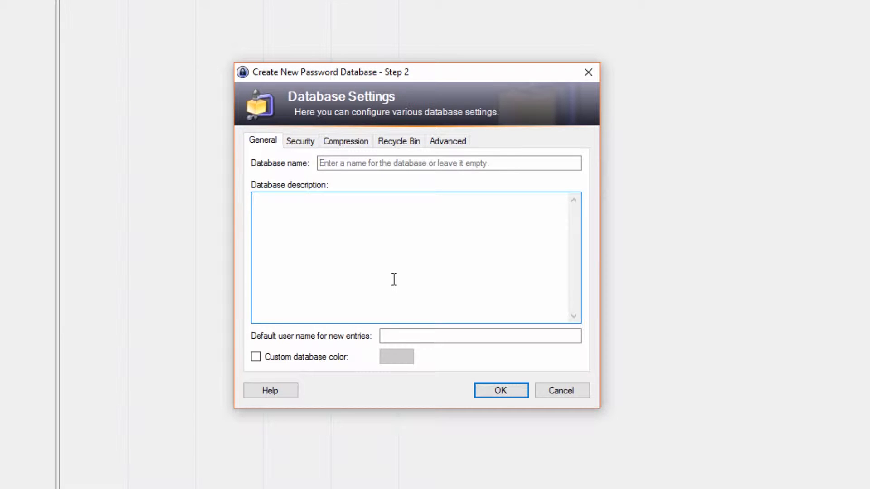
pyautogui.click(397, 272)
pyautogui.click(357, 163)
pyautogui.click(350, 230)
pyautogui.click(394, 338)
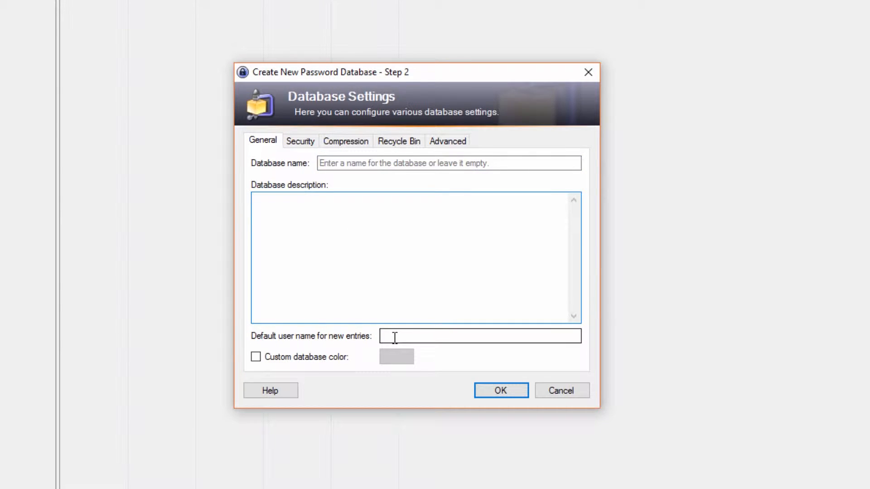
pyautogui.click(395, 337)
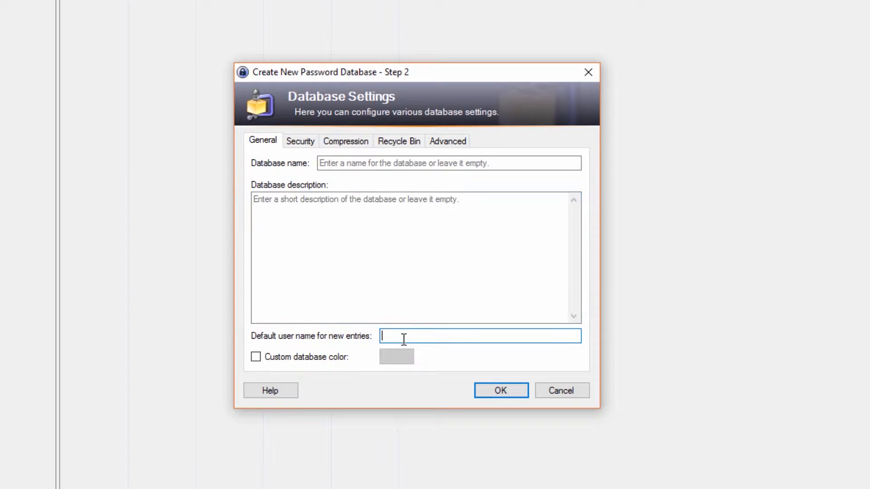
# Step: Review the Security page, keeping AES/Rijndael (256-Bit Key) encryption with 6000 rounds
pyautogui.click(303, 144)
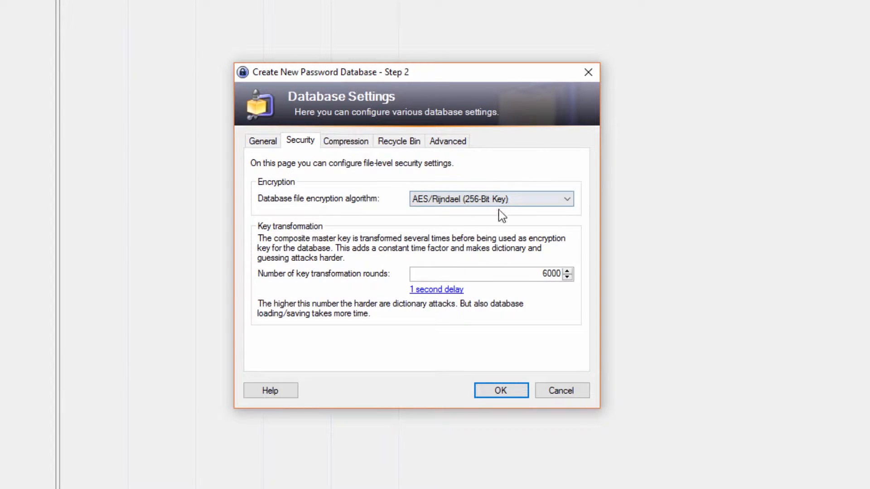
pyautogui.click(510, 200)
pyautogui.click(490, 250)
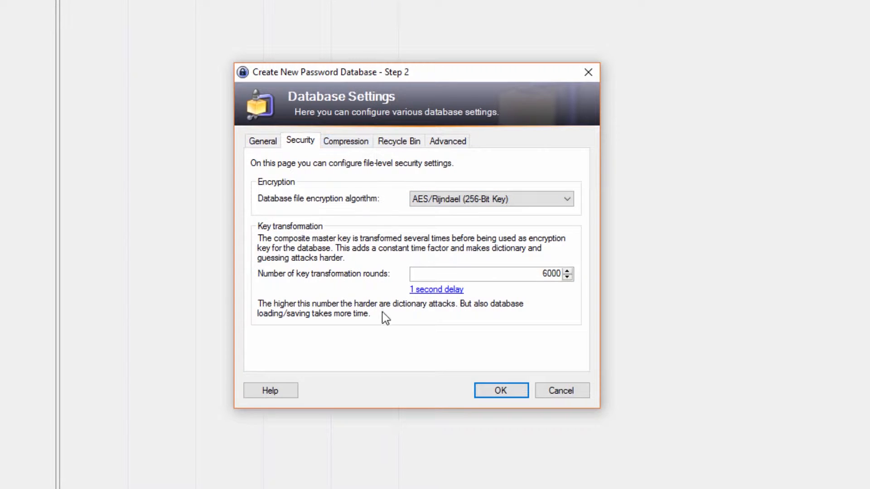
pyautogui.click(478, 200)
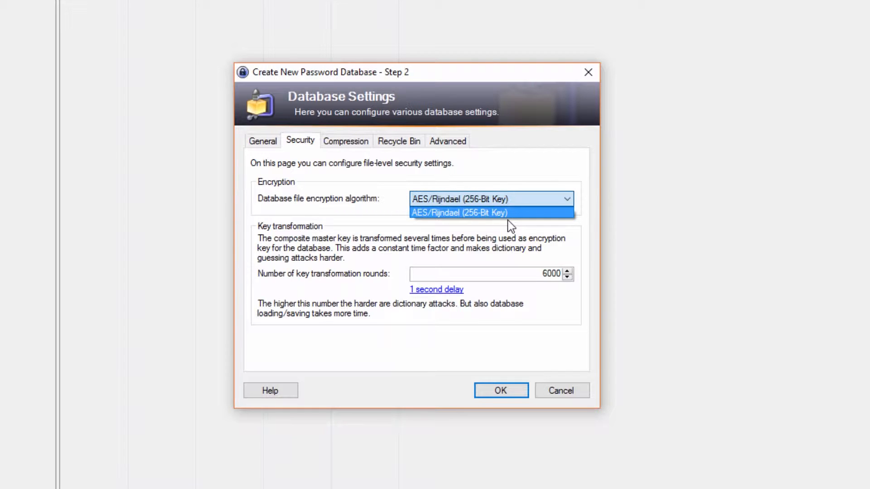
pyautogui.click(430, 170)
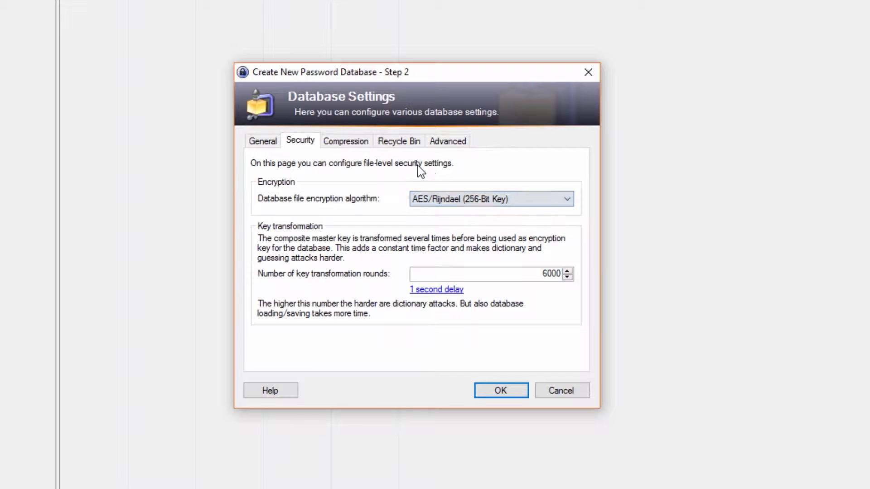
# Step: Review the Compression, Recycle Bin and Advanced pages, leaving the entry templates group unchanged
pyautogui.click(347, 143)
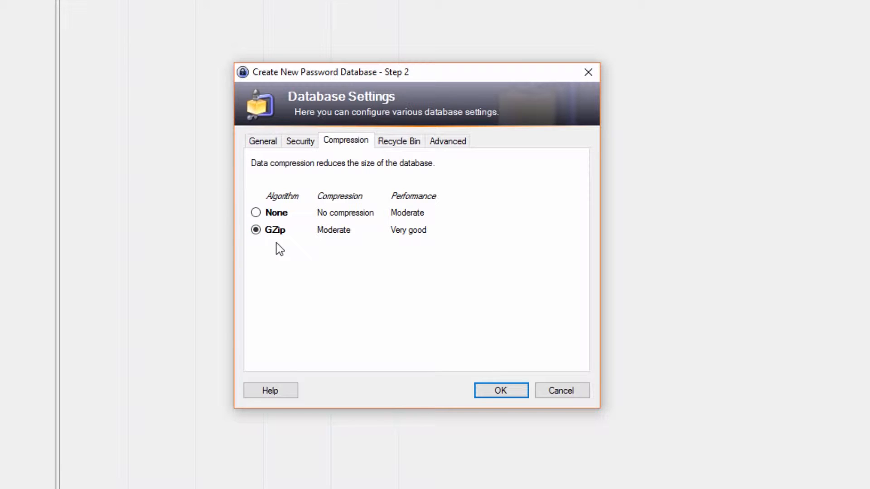
pyautogui.click(405, 143)
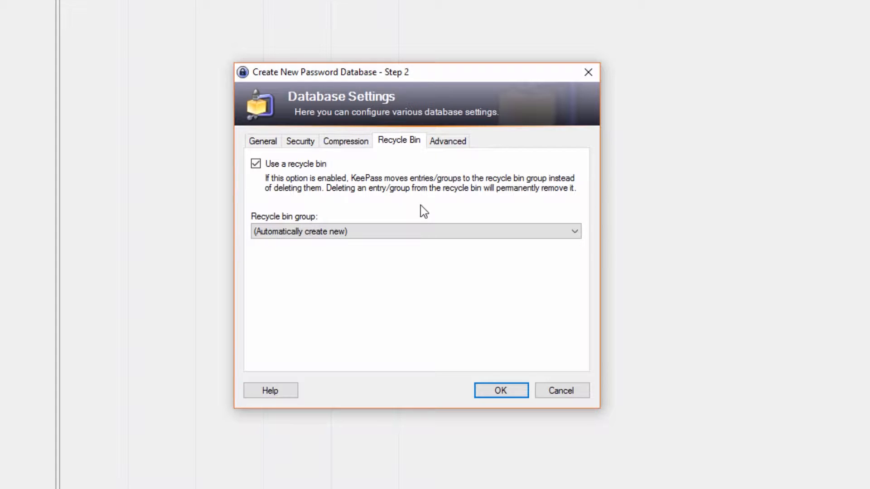
pyautogui.click(459, 150)
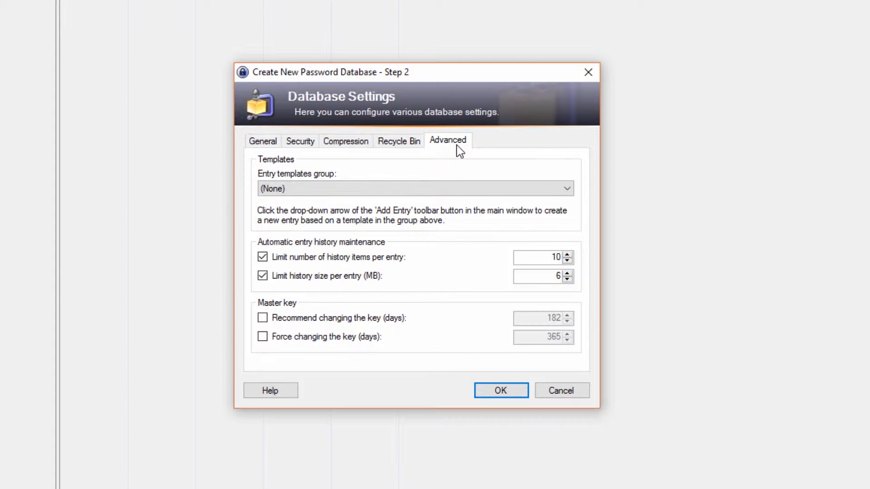
pyautogui.click(355, 191)
pyautogui.click(450, 232)
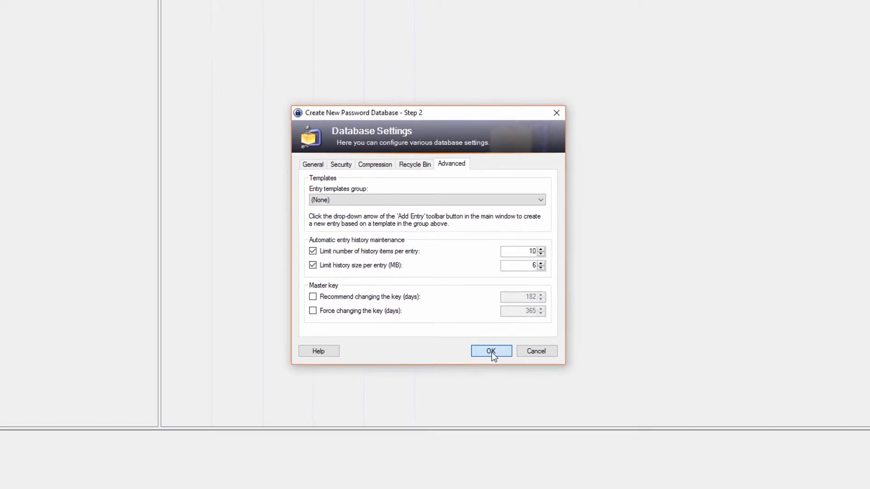
# Step: Accept the Database Settings and widen the Title column to fit names like Sample Entry #2
pyautogui.click(491, 353)
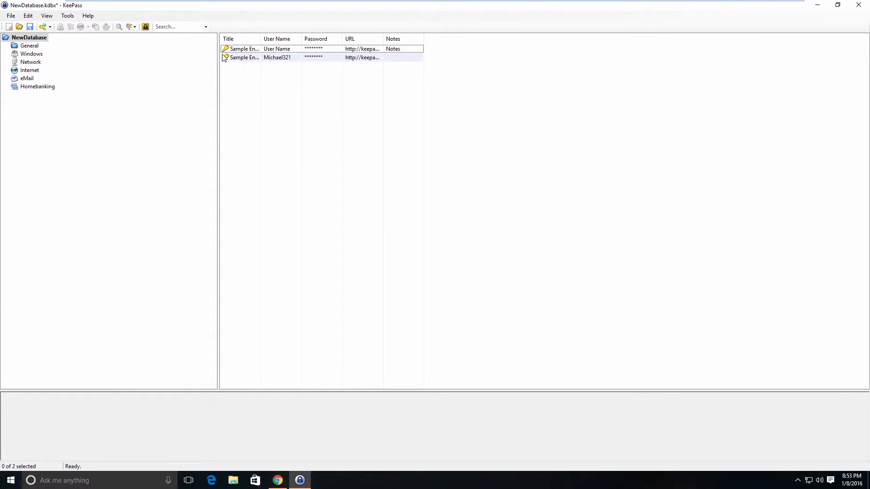
pyautogui.doubleClick(260, 37)
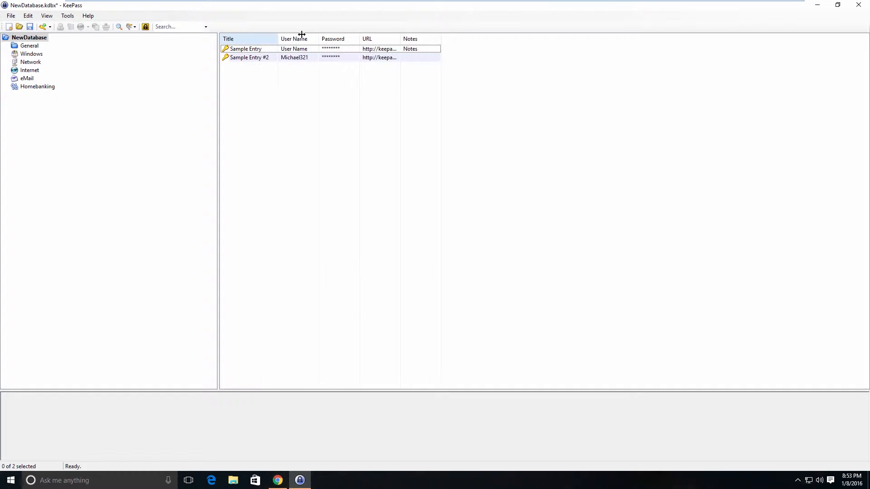
pyautogui.moveTo(301, 35); pyautogui.dragTo(326, 36)
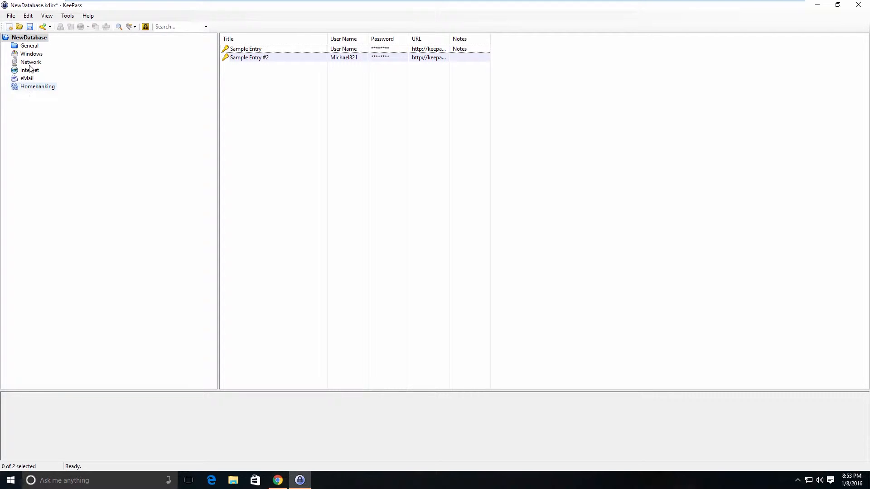
# Step: Dismiss the NewDatabase root's context menu and select the empty General group
pyautogui.rightClick(30, 38)
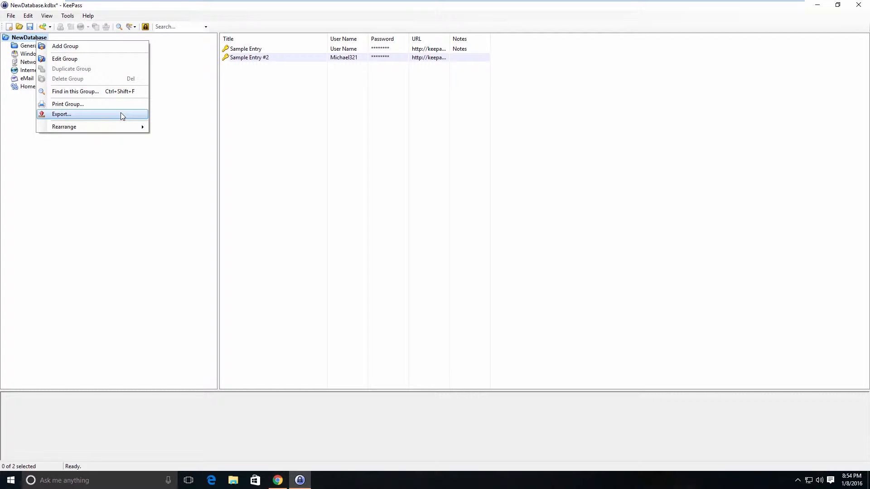
pyautogui.click(270, 139)
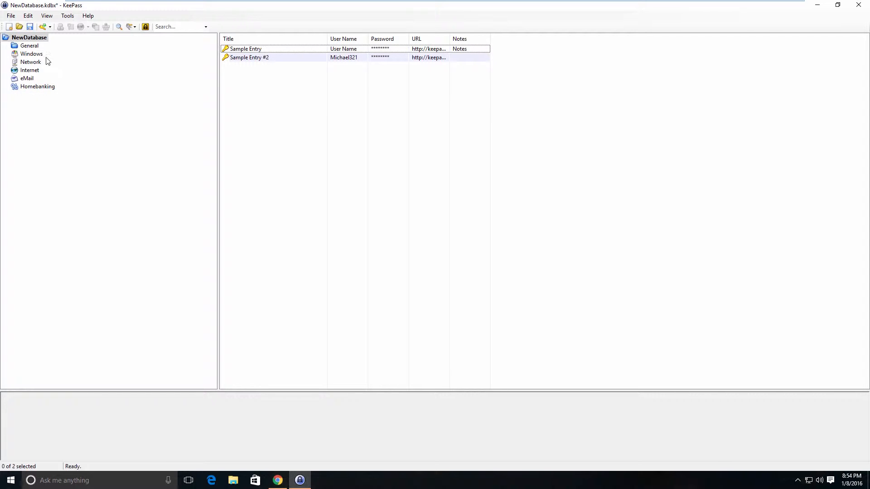
pyautogui.click(30, 47)
# Step: Try exporting General as XML, KDBX and HTML, cancel, then return to the NewDatabase root
pyautogui.rightClick(30, 50)
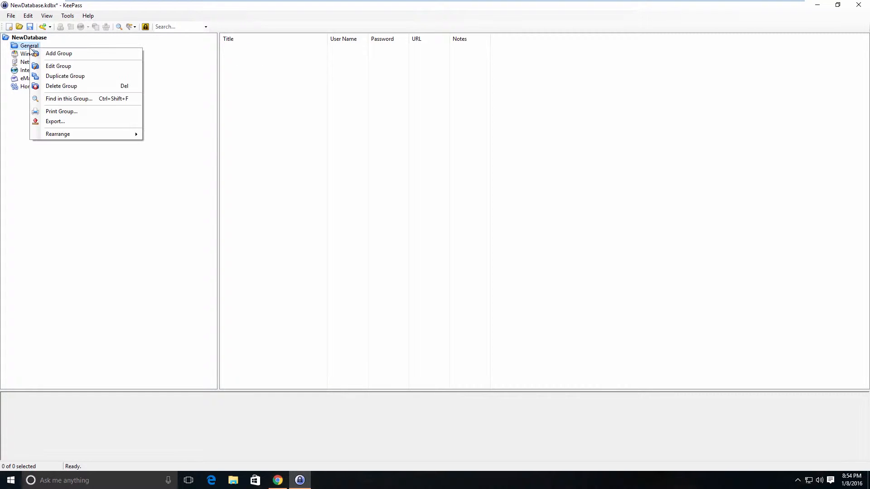
pyautogui.click(86, 121)
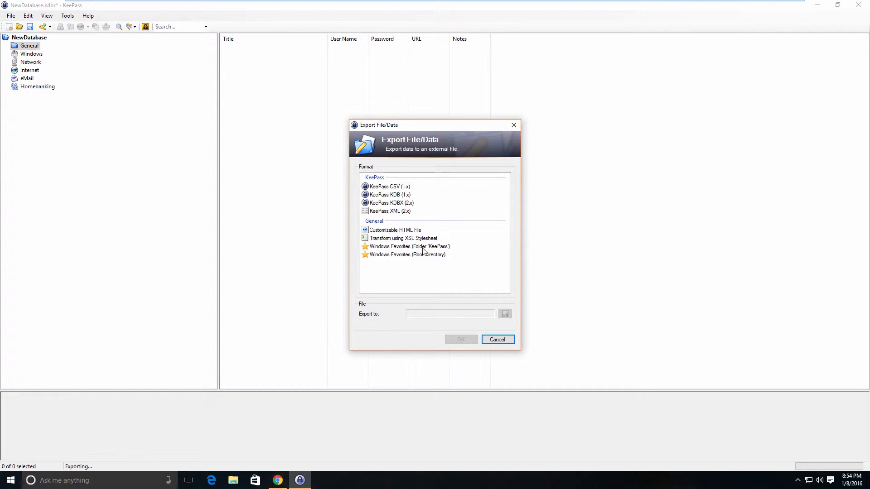
pyautogui.click(411, 211)
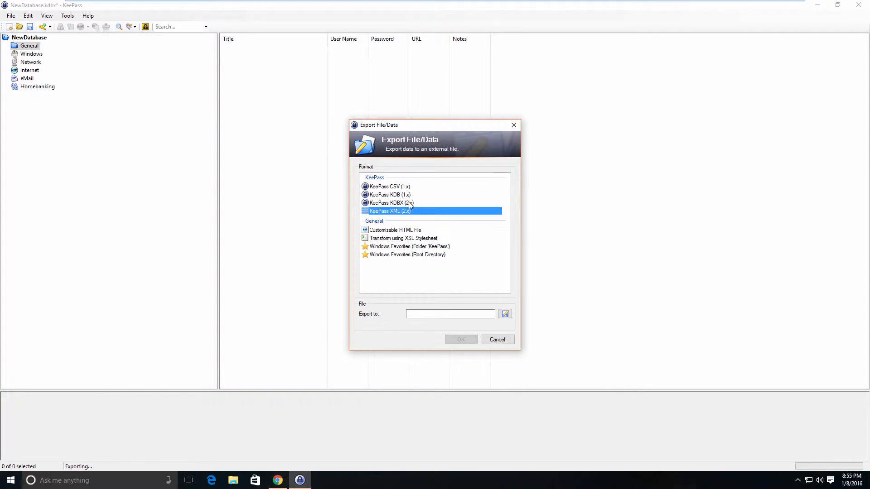
pyautogui.click(409, 203)
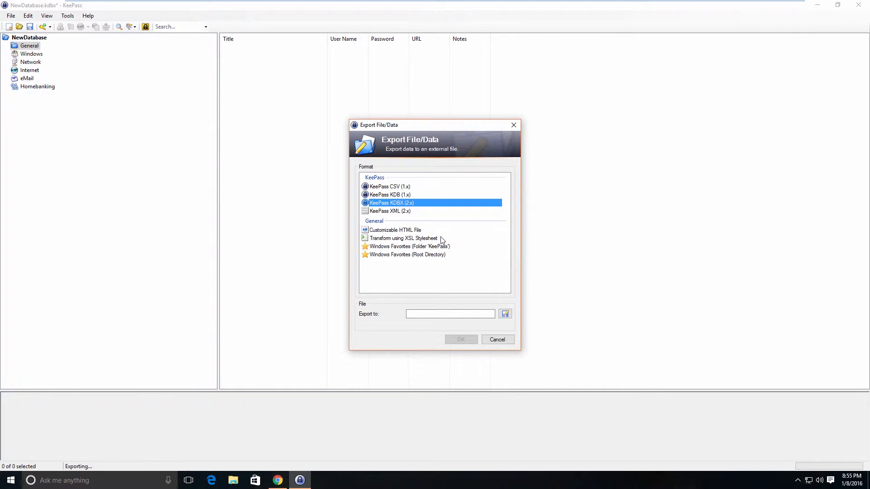
pyautogui.click(415, 234)
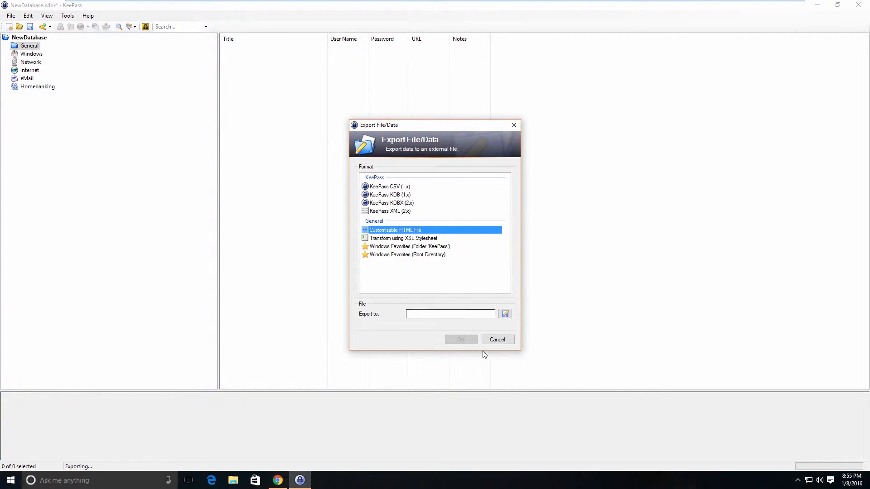
pyautogui.click(498, 340)
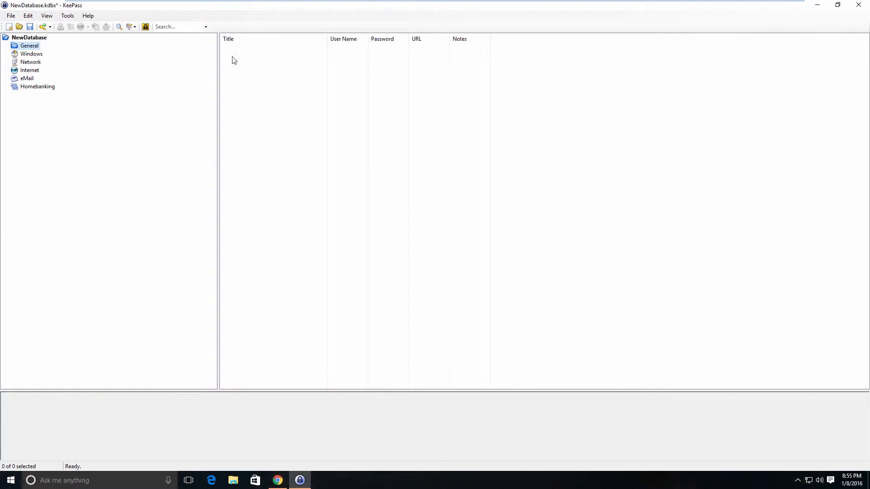
pyautogui.click(29, 38)
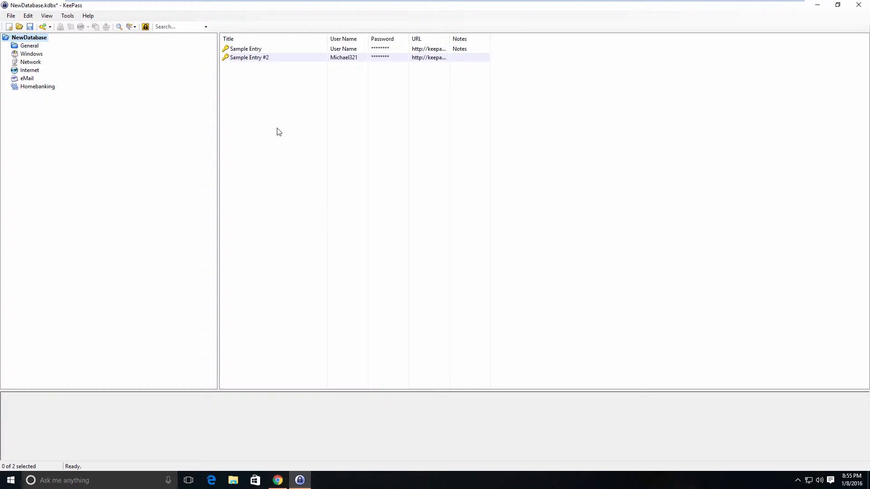
# Step: Open Sample Entry for editing and step through its title, user name and password fields
pyautogui.doubleClick(260, 49)
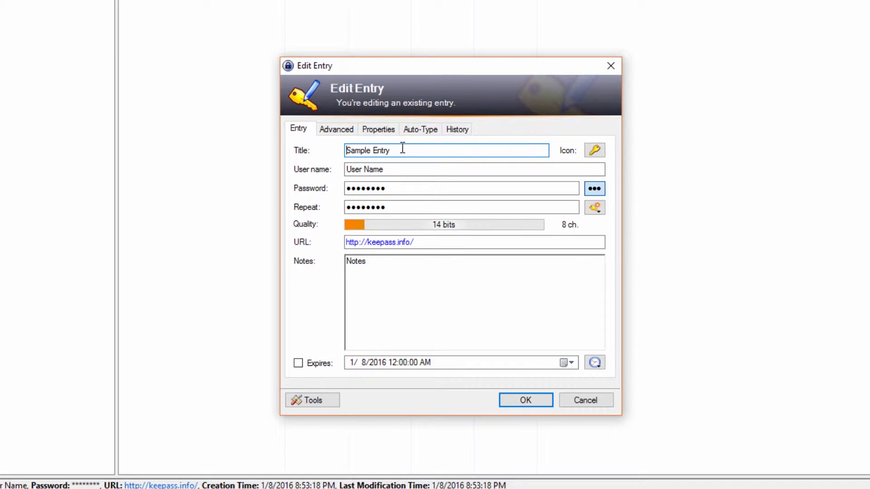
pyautogui.moveTo(392, 150); pyautogui.dragTo(340, 150)
pyautogui.click(392, 169)
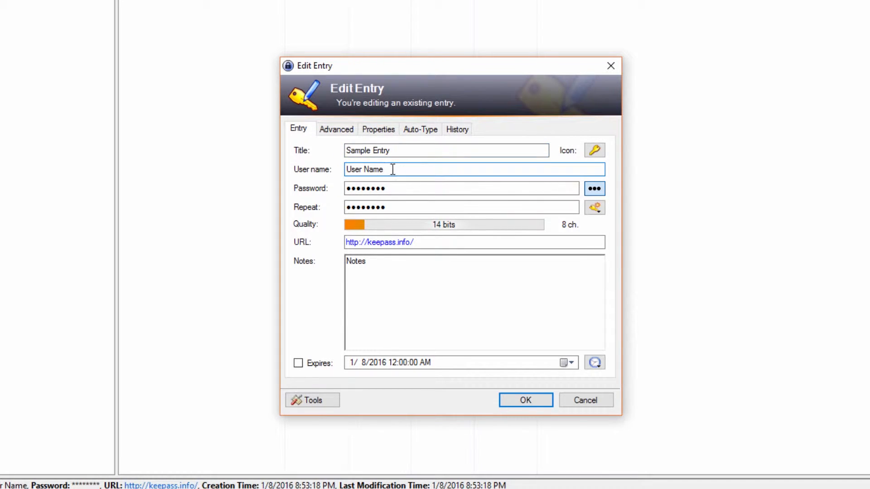
pyautogui.click(462, 191)
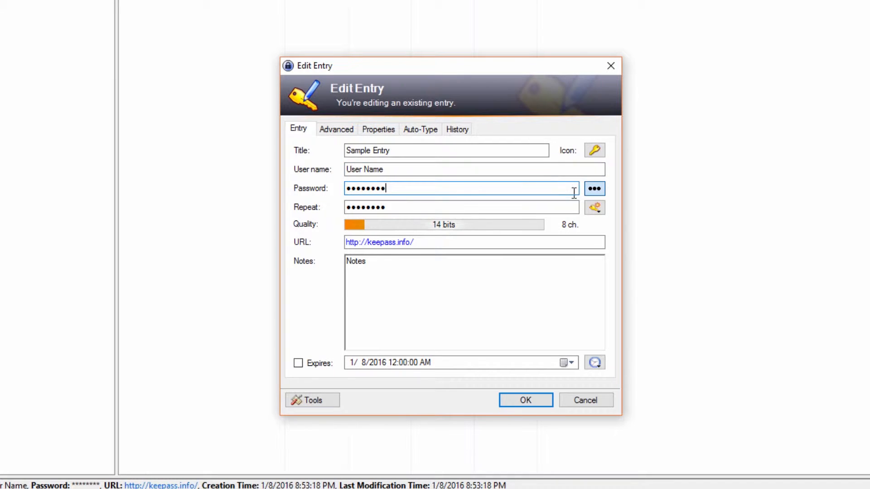
# Step: Show Sample Entry's password in plain text, check the URL field, and bring up the icon choices
pyautogui.click(596, 190)
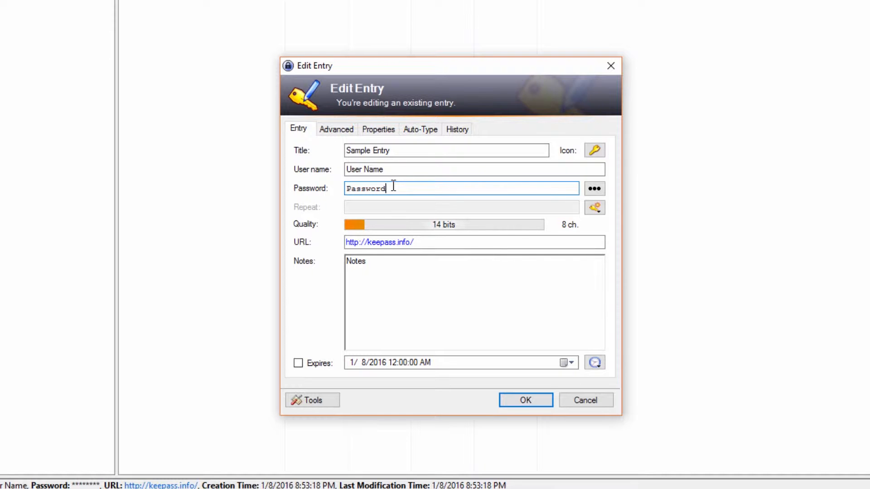
pyautogui.click(594, 188)
pyautogui.click(407, 206)
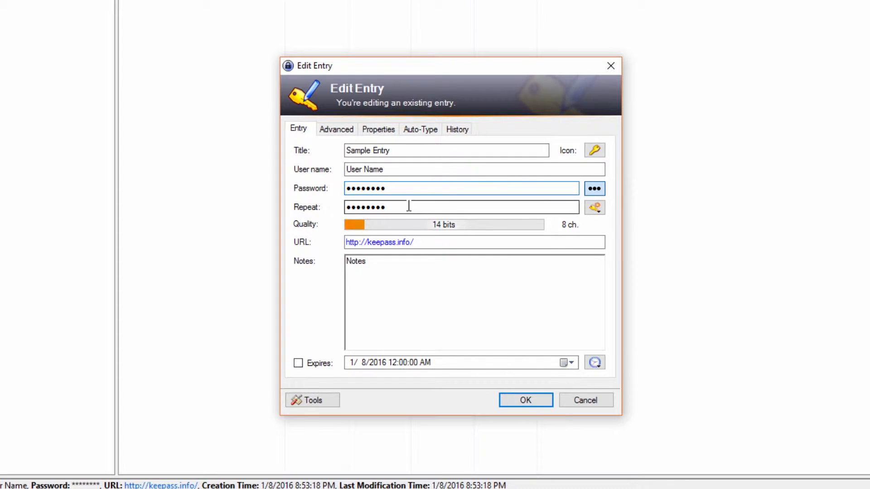
pyautogui.click(596, 187)
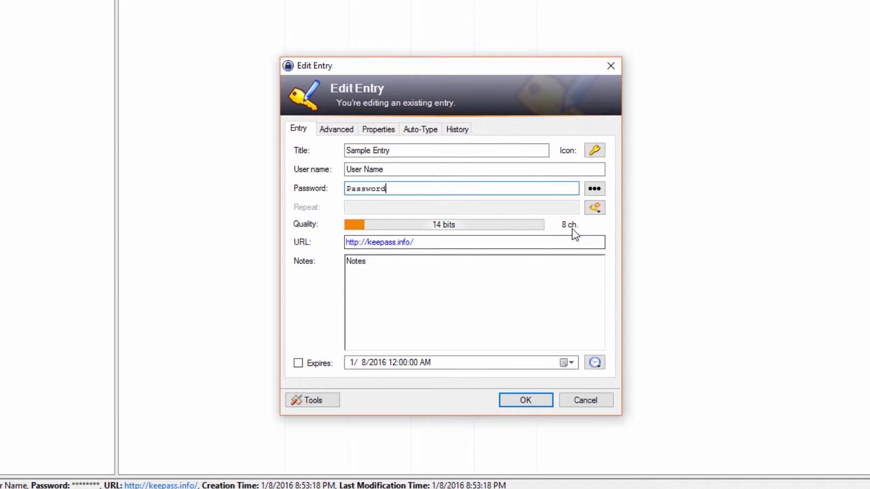
pyautogui.click(440, 246)
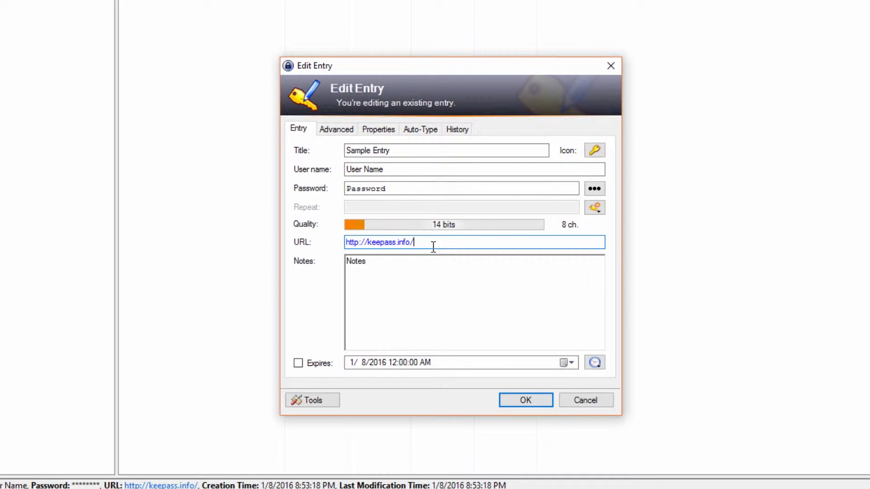
pyautogui.click(595, 150)
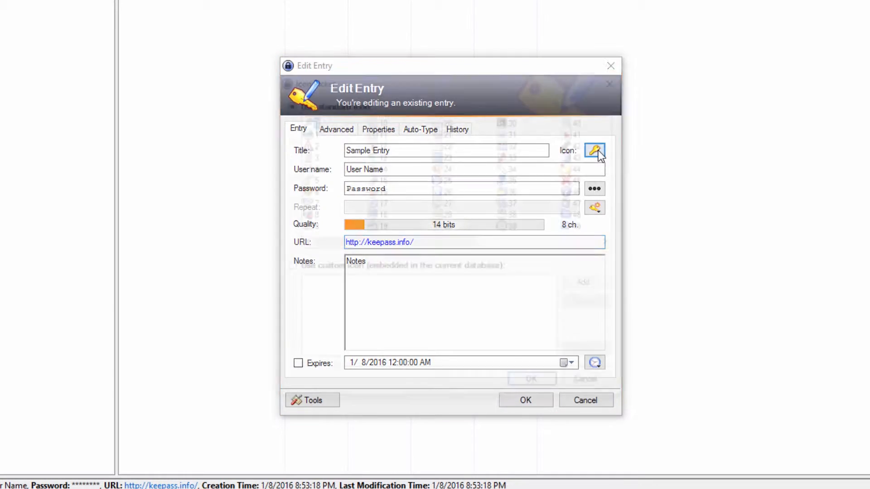
# Step: Cancel the Icon Picker leaving the icon unchanged, and show the password generation options
pyautogui.moveTo(391, 243); pyautogui.dragTo(466, 326)
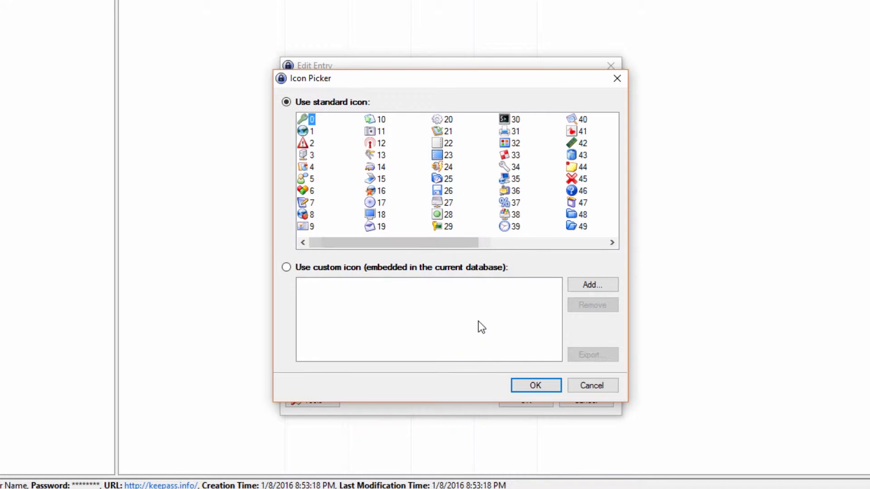
pyautogui.click(605, 385)
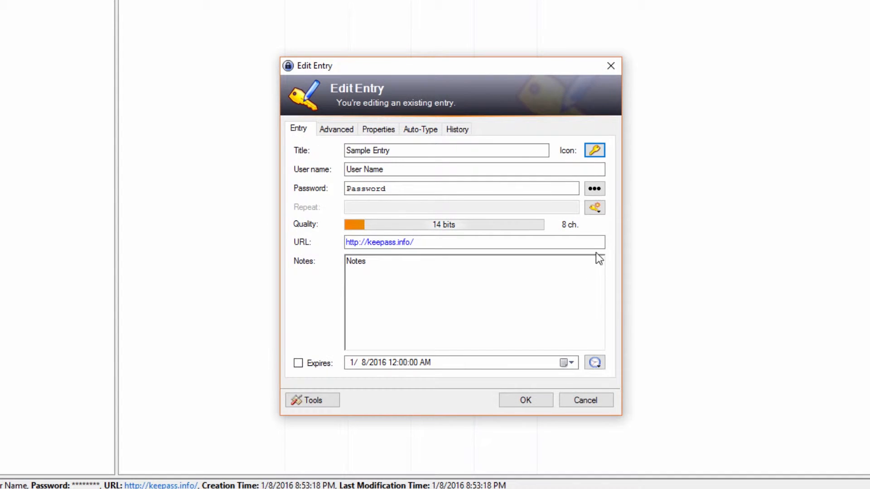
pyautogui.click(600, 208)
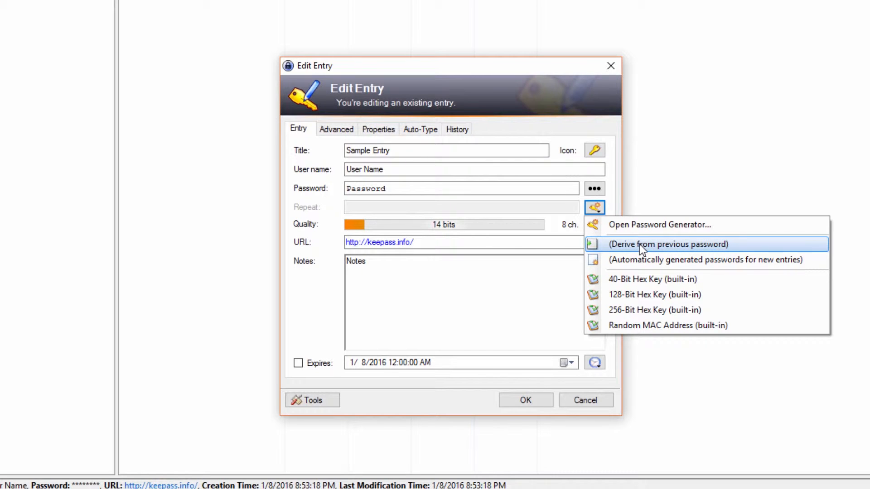
# Step: Replace Sample Entry's password with an 8-character one derived from the previous password, rated 46 bits
pyautogui.click(412, 189)
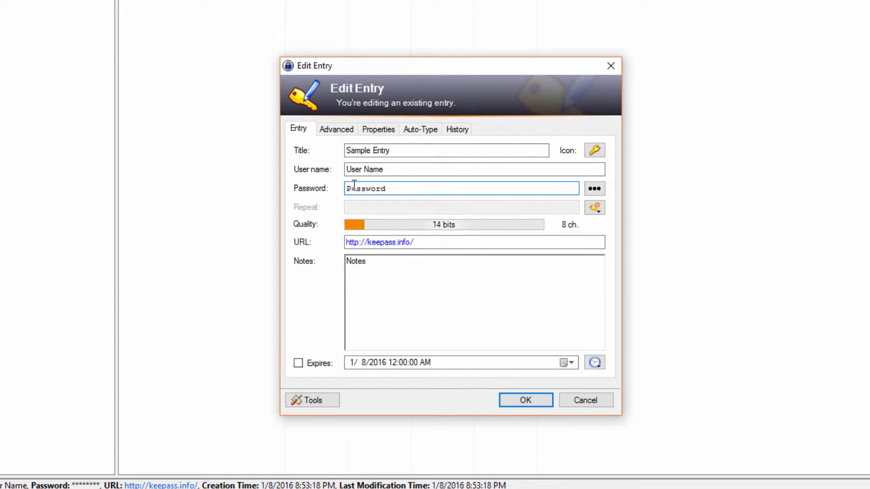
pyautogui.moveTo(389, 187); pyautogui.dragTo(524, 188)
pyautogui.click(594, 207)
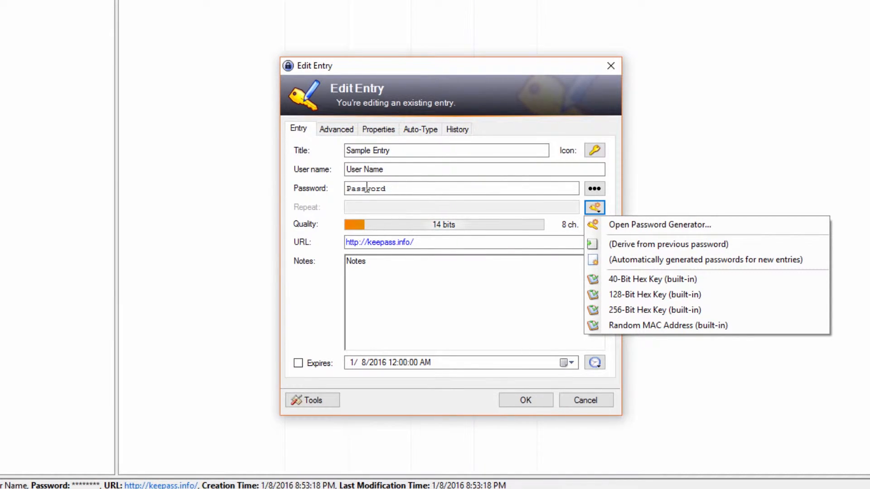
pyautogui.click(654, 250)
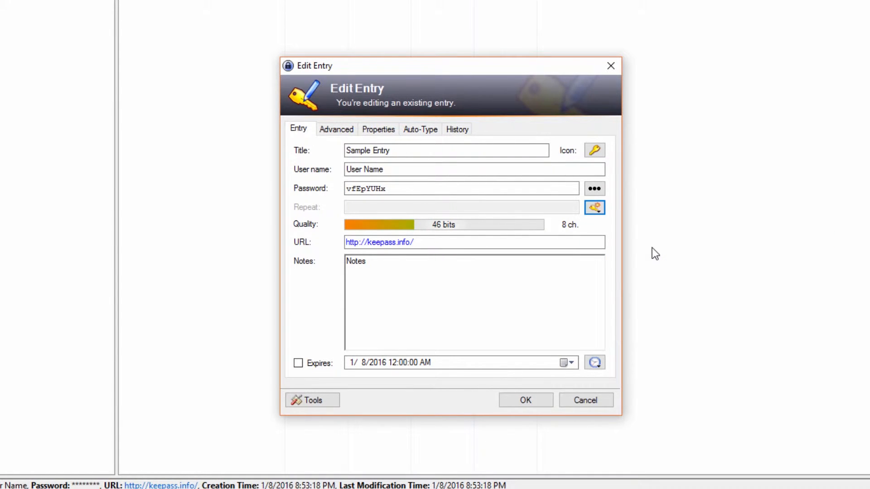
pyautogui.click(392, 187)
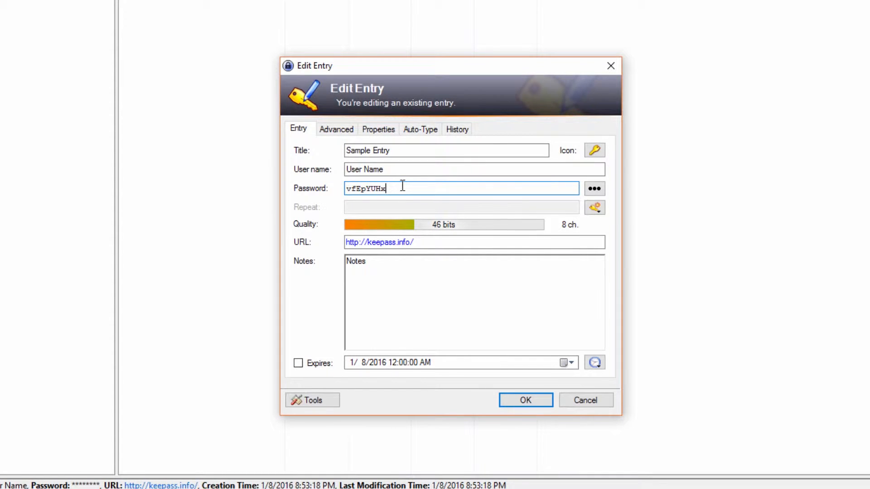
pyautogui.click(603, 205)
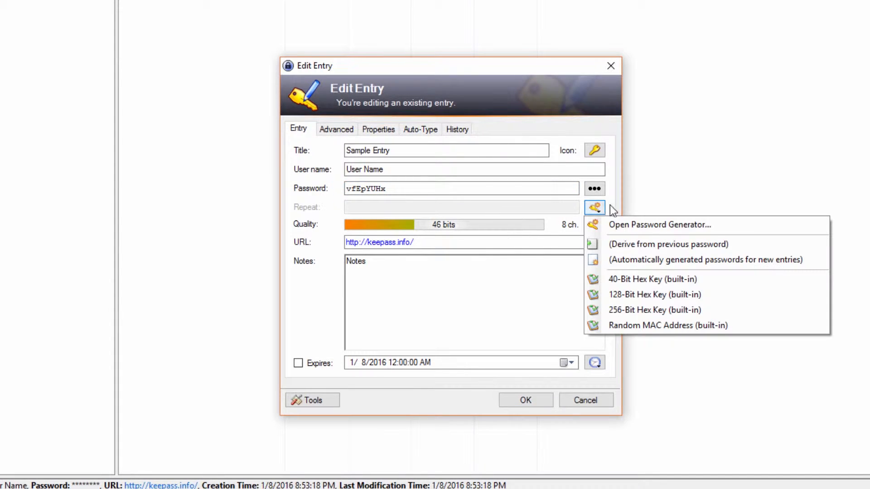
# Step: Open the full Password Generator and raise the password length to 9 characters
pyautogui.click(651, 226)
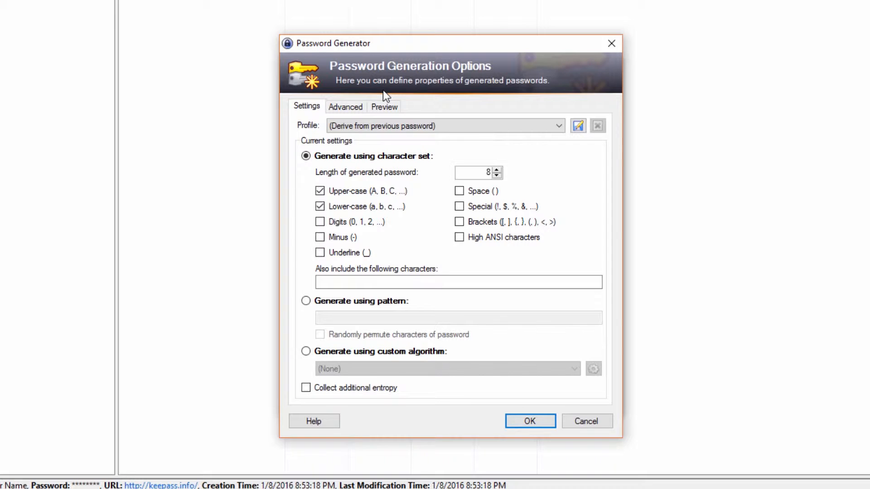
pyautogui.click(497, 170)
pyautogui.click(497, 171)
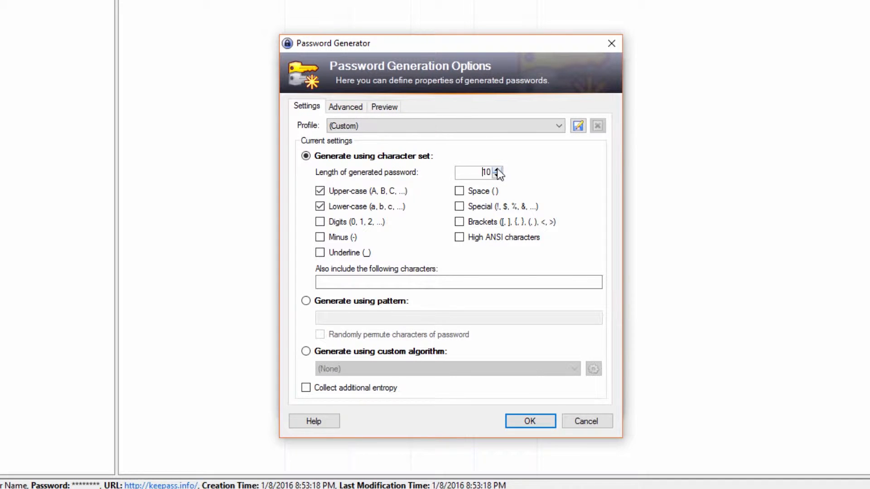
pyautogui.click(497, 170)
# Step: Review the generator's Advanced exclusion rules and Preview samples, then return to Settings
pyautogui.click(348, 108)
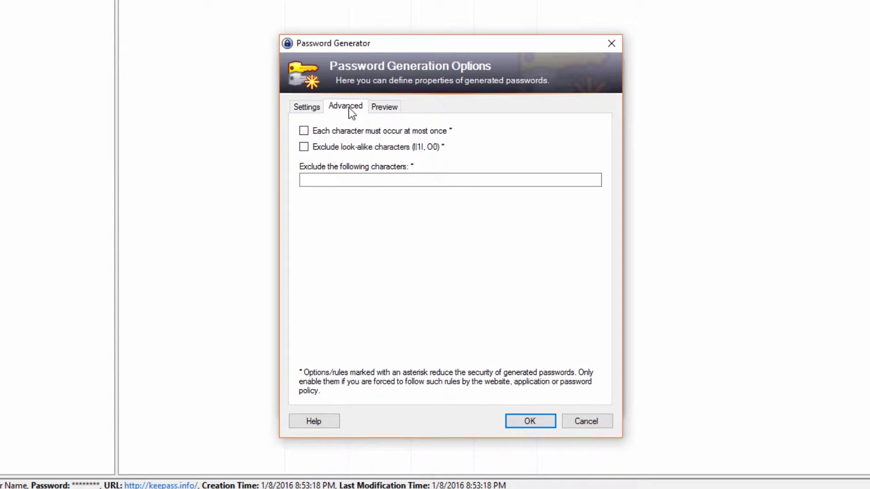
pyautogui.click(385, 107)
pyautogui.click(381, 208)
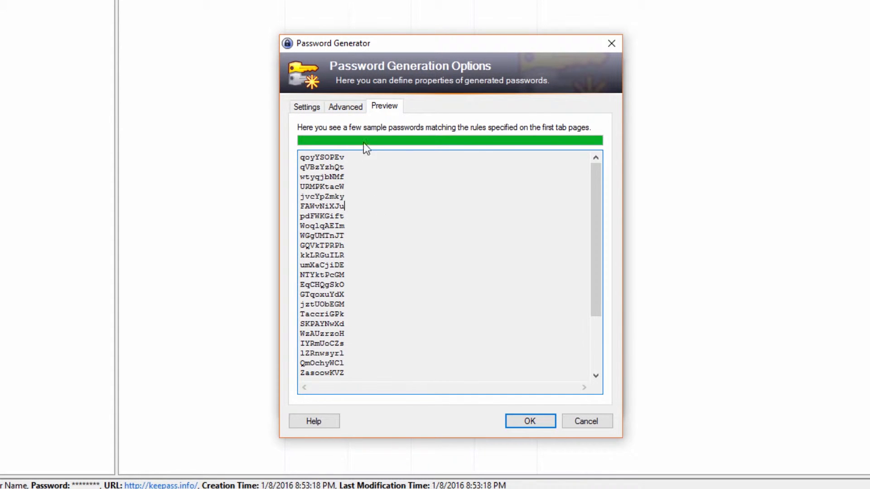
pyautogui.moveTo(350, 204); pyautogui.dragTo(358, 346)
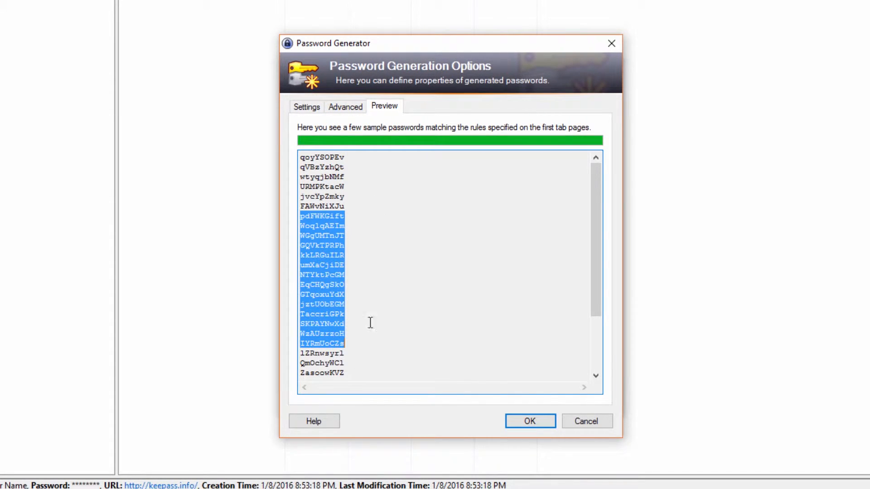
pyautogui.scroll(-3, 372, 296)
pyautogui.scroll(3, 372, 296)
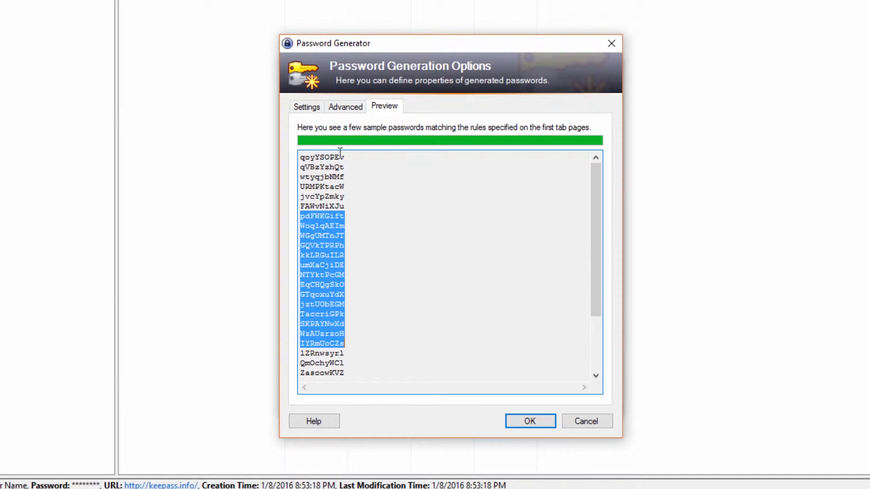
pyautogui.click(340, 177)
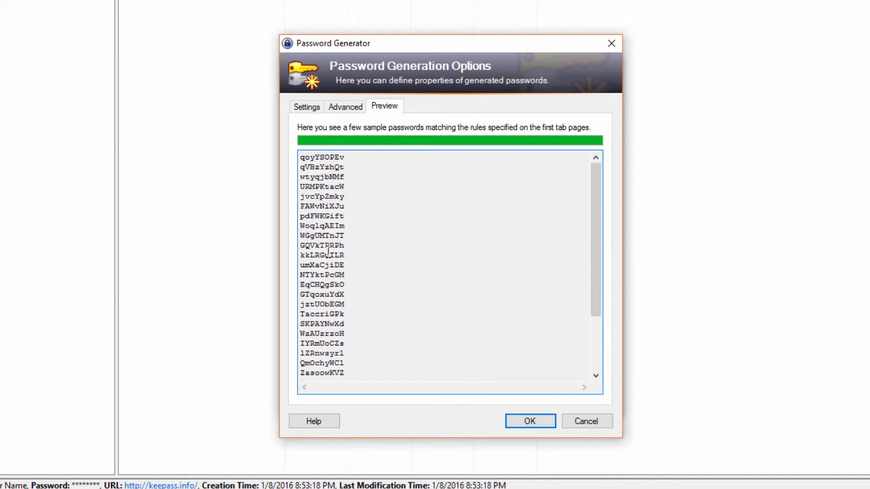
pyautogui.click(304, 107)
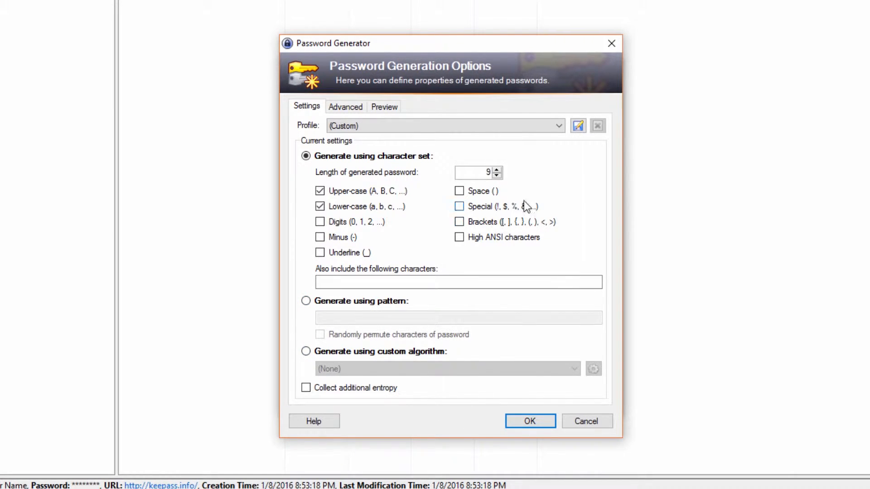
# Step: Discard the password generator settings and select the word Notes in the Notes box
pyautogui.click(599, 415)
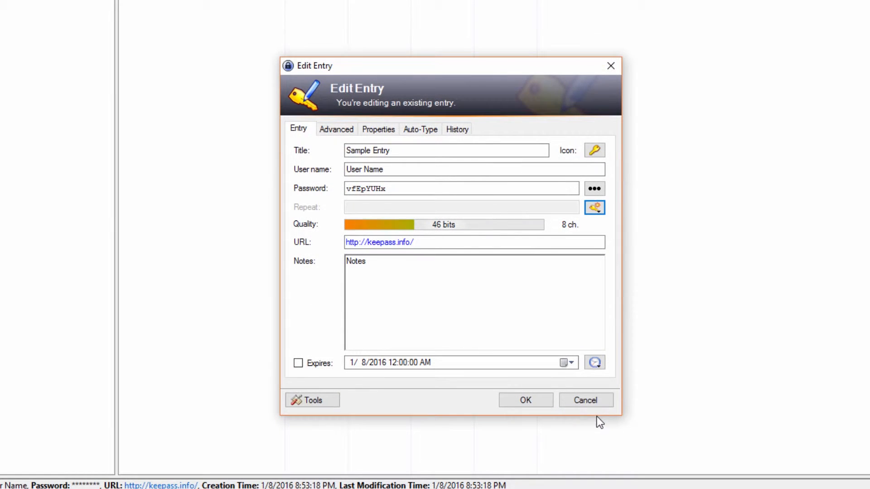
pyautogui.click(408, 300)
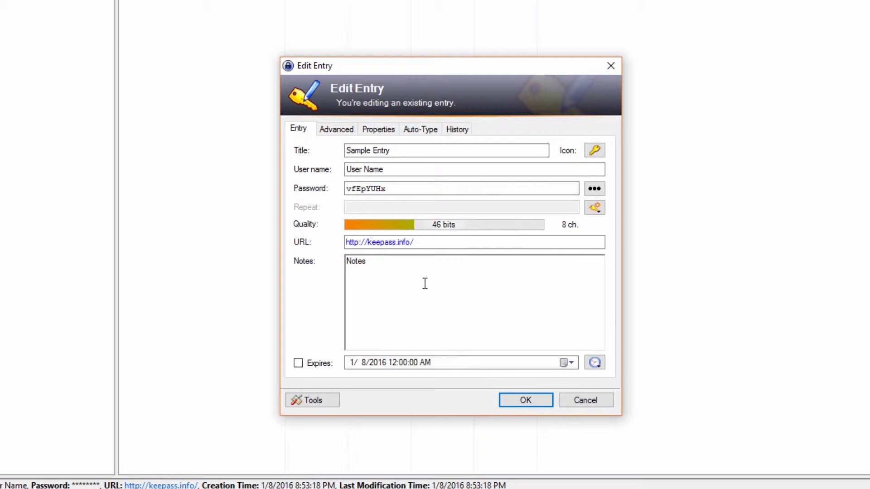
pyautogui.doubleClick(357, 263)
# Step: Toggle the entry's expiry on and off and select parts of the expiry date and time
pyautogui.click(300, 362)
pyautogui.click(298, 362)
pyautogui.click(452, 361)
pyautogui.click(404, 361)
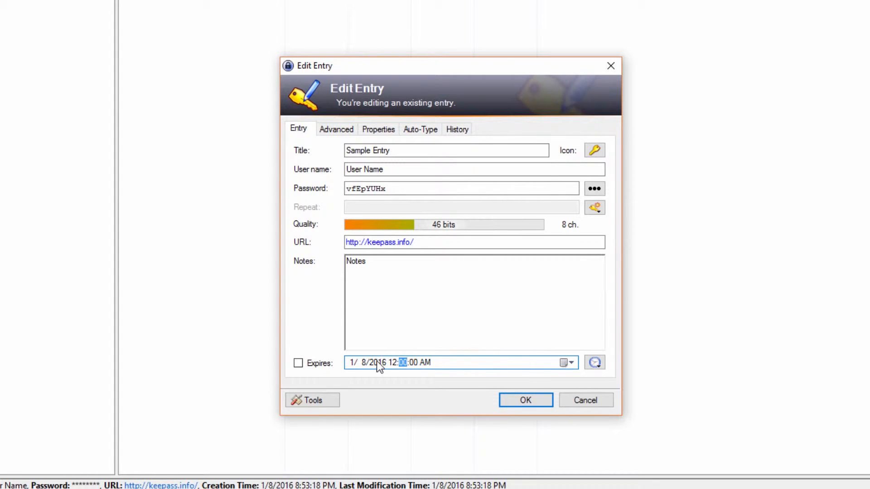
pyautogui.click(376, 362)
pyautogui.click(349, 361)
# Step: Open and close the entry Tools list, then show the Advanced page of strings and attachments
pyautogui.click(317, 401)
pyautogui.click(433, 325)
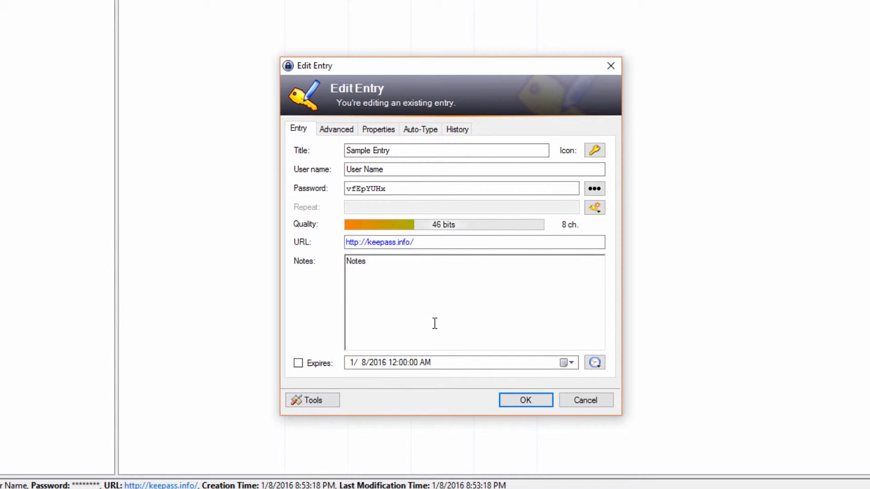
pyautogui.click(337, 130)
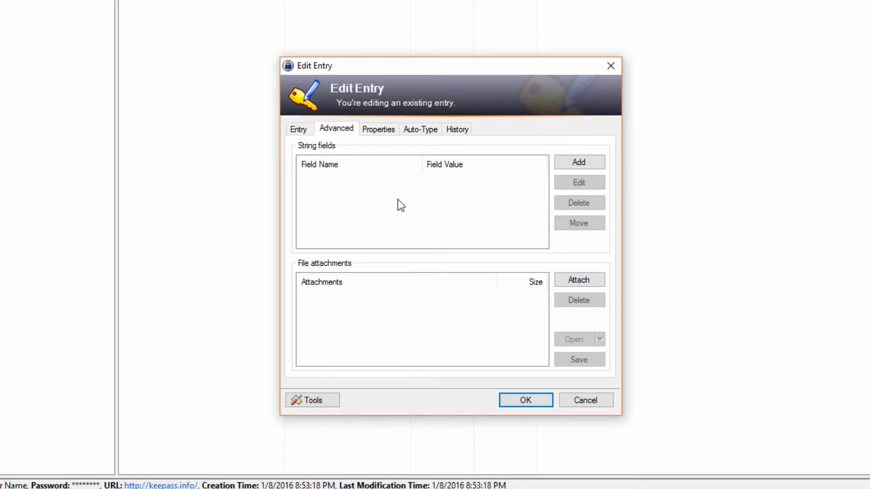
# Step: View Sample Entry's Properties, Auto-Type settings, and the empty History page in turn
pyautogui.click(384, 131)
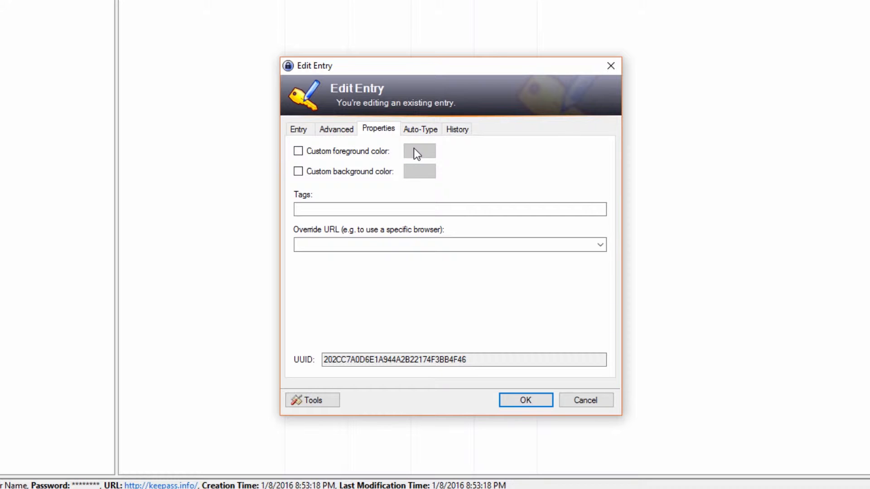
pyautogui.click(421, 130)
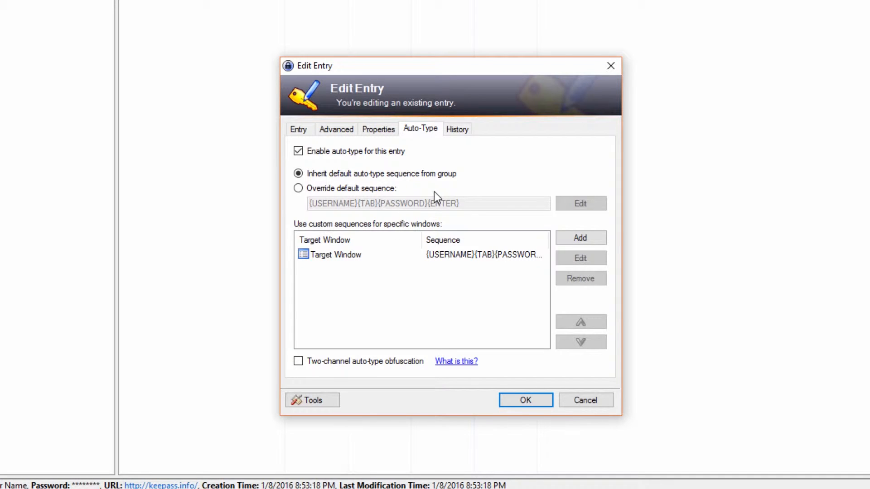
pyautogui.click(455, 131)
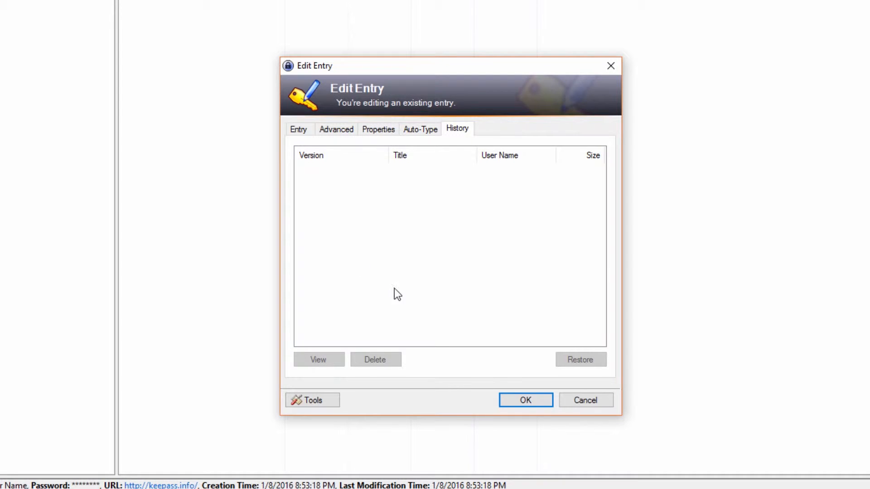
# Step: Close the entry editor without saving and start a new entry from the list's context menu
pyautogui.click(605, 402)
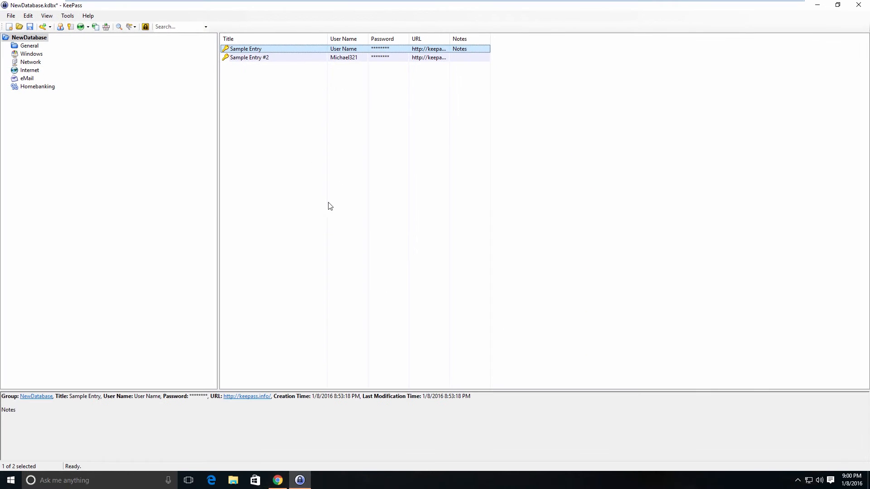
pyautogui.click(319, 182)
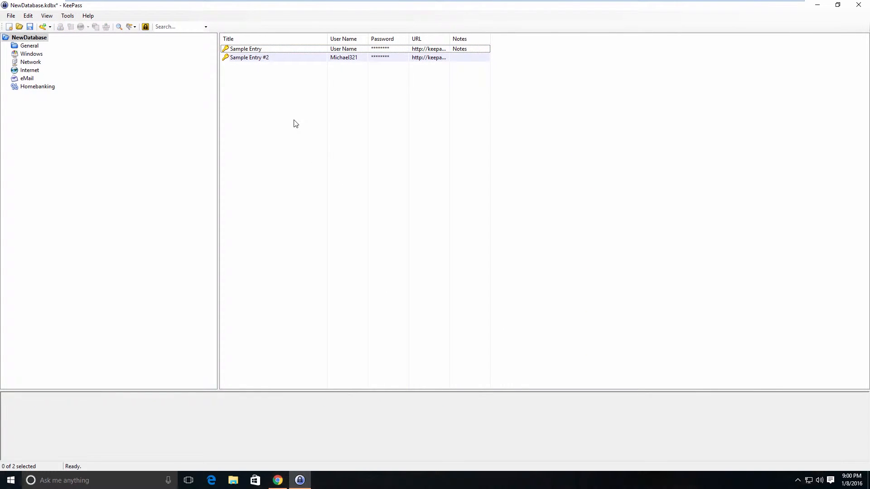
pyautogui.rightClick(282, 112)
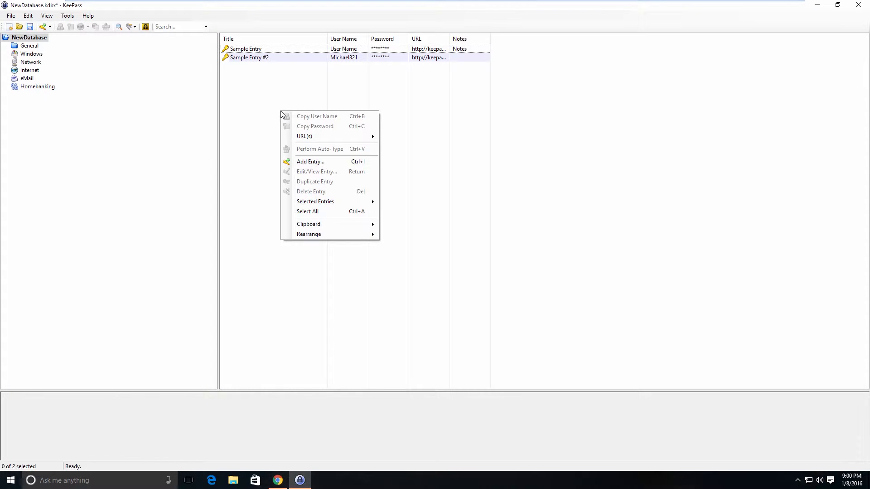
pyautogui.click(310, 162)
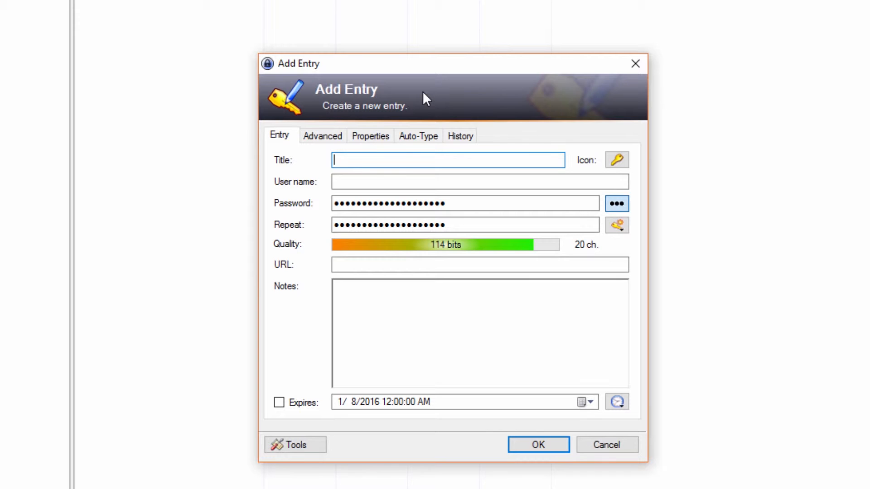
# Step: Title the new entry Fortigate with user name demo and a 4-character password, then switch to Chrome
pyautogui.write('Fortigate')
pyautogui.press('Tab')
pyautogui.press('Tab')
pyautogui.write('demo')
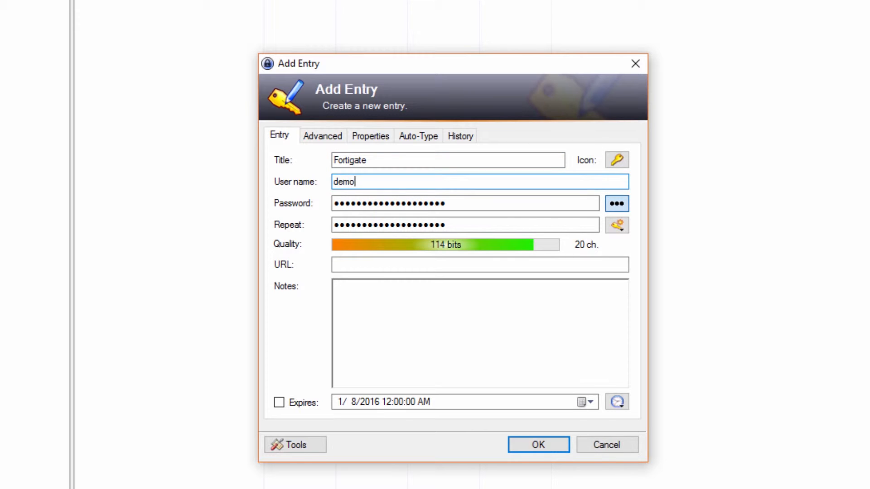
pyautogui.press('Tab')
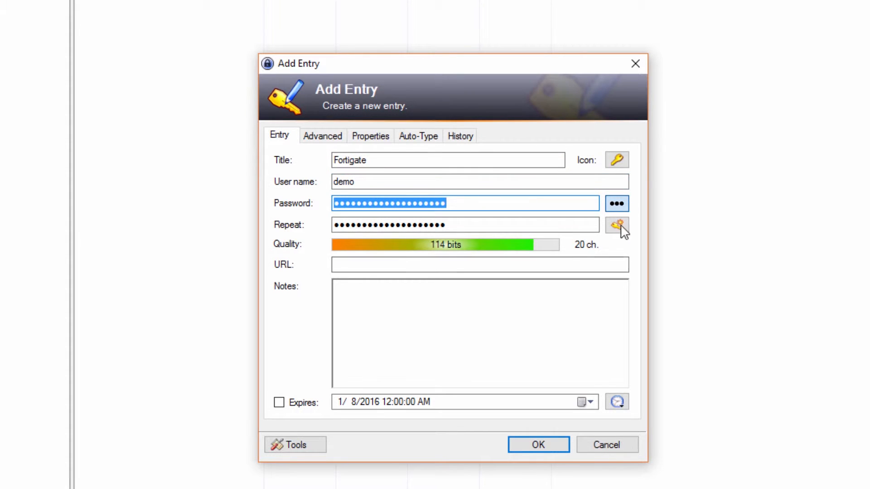
pyautogui.click(617, 204)
pyautogui.write('demo')
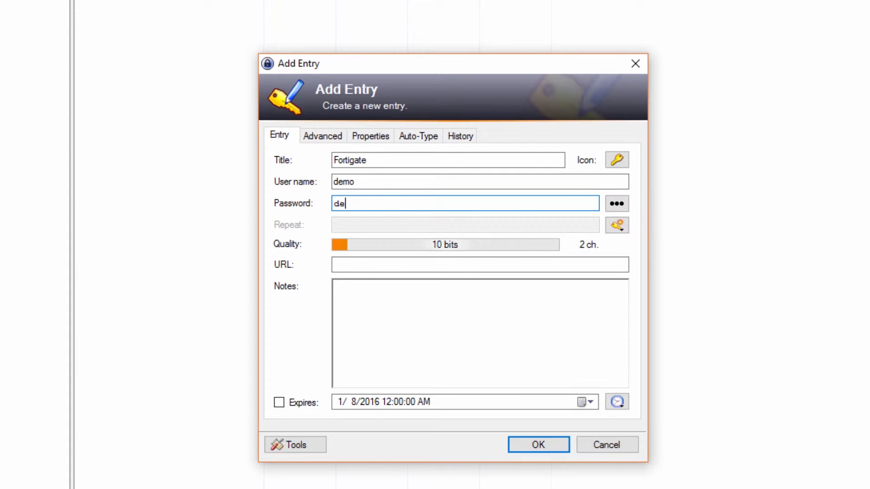
pyautogui.click(434, 264)
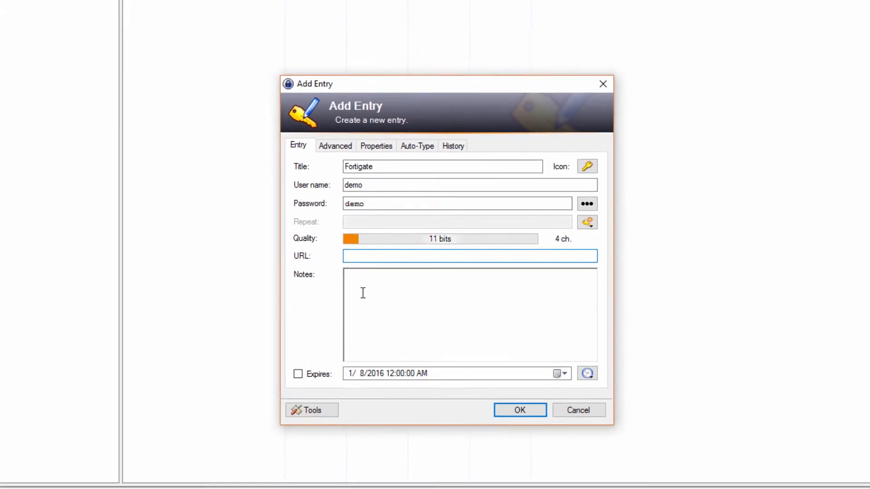
pyautogui.click(277, 480)
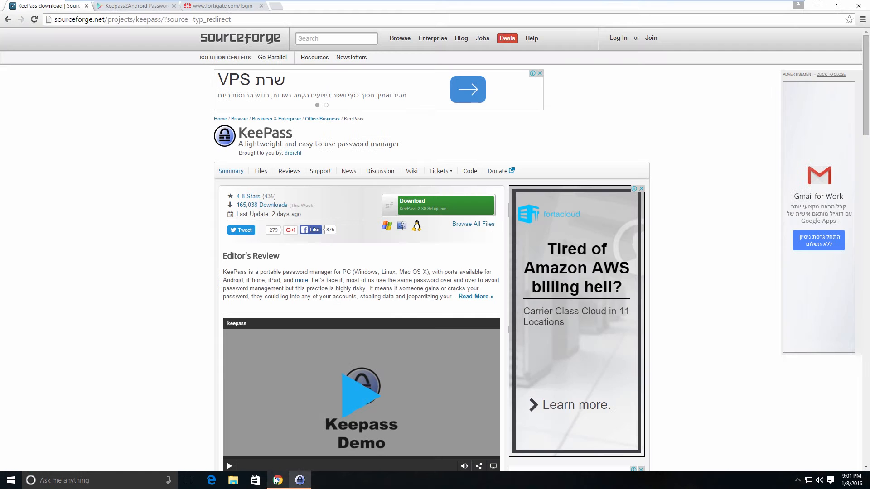
pyautogui.click(213, 6)
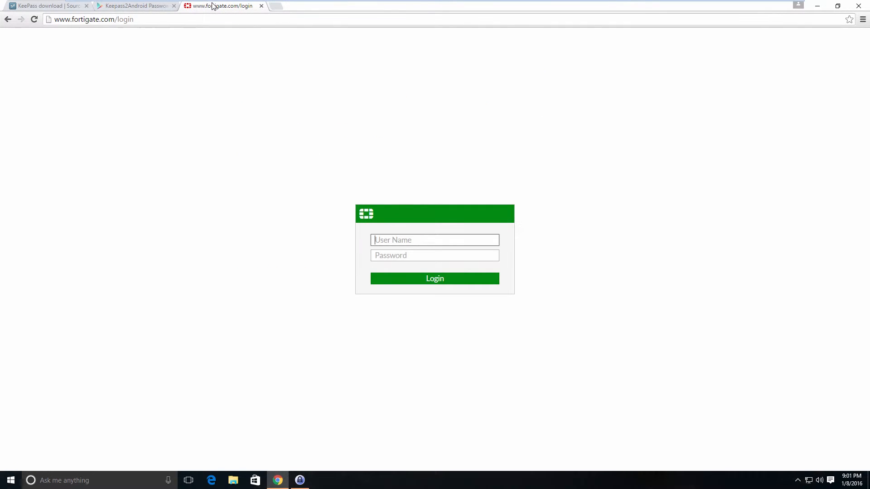
pyautogui.click(145, 21)
pyautogui.hotkey('ctrl', 'c')
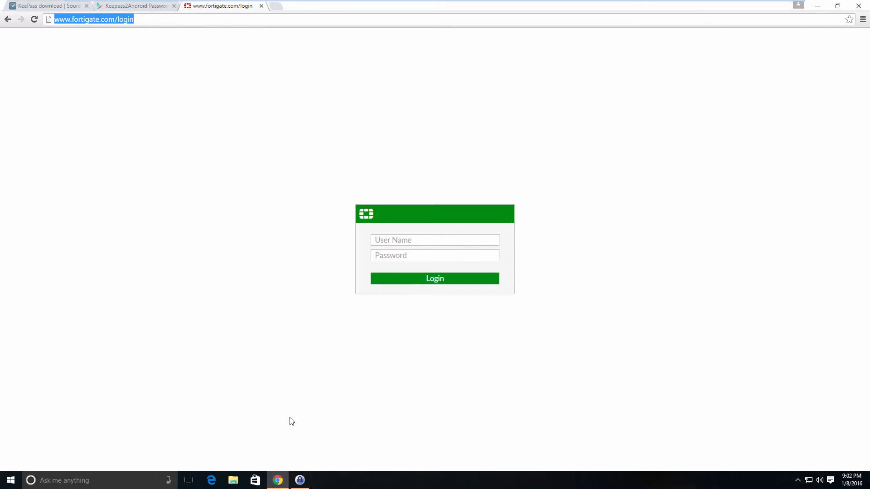
pyautogui.click(301, 480)
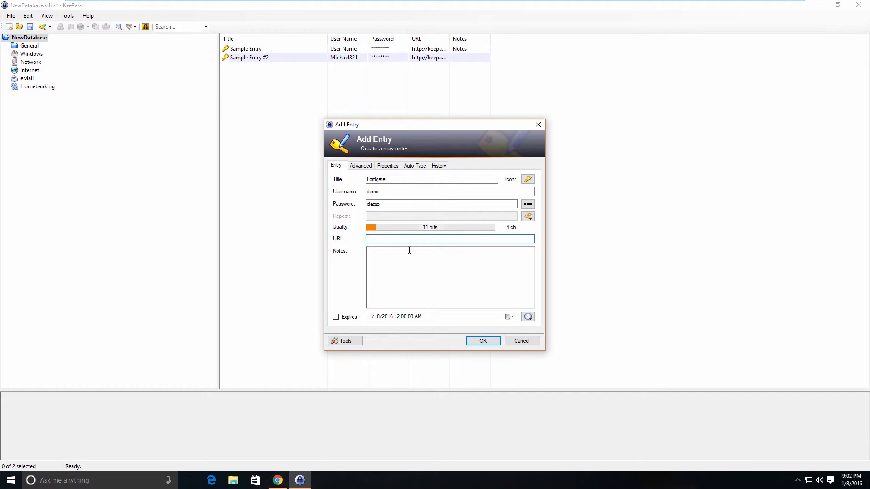
pyautogui.hotkey('ctrl', 'v')
pyautogui.click(483, 342)
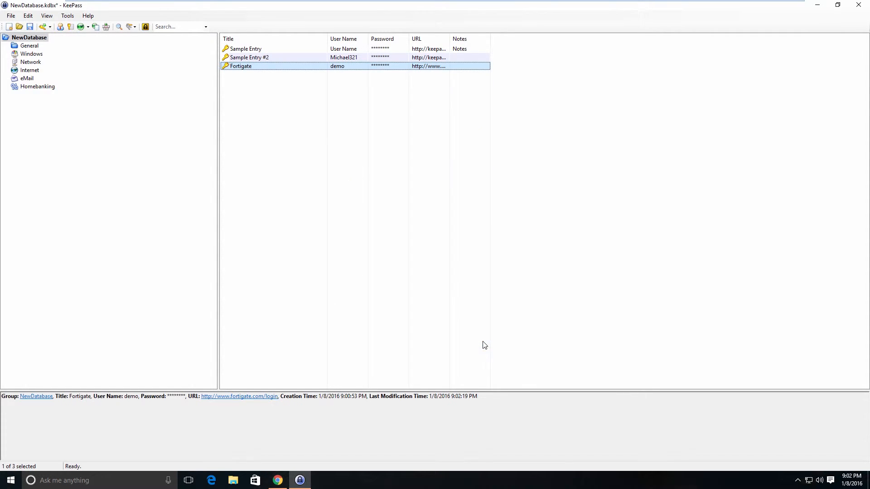
pyautogui.click(339, 170)
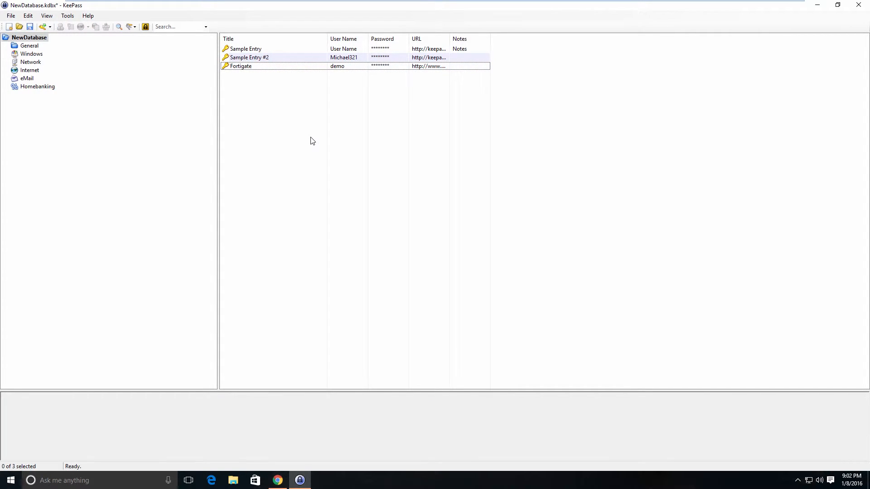
pyautogui.hotkey('ctrl', 's')
pyautogui.click(274, 67)
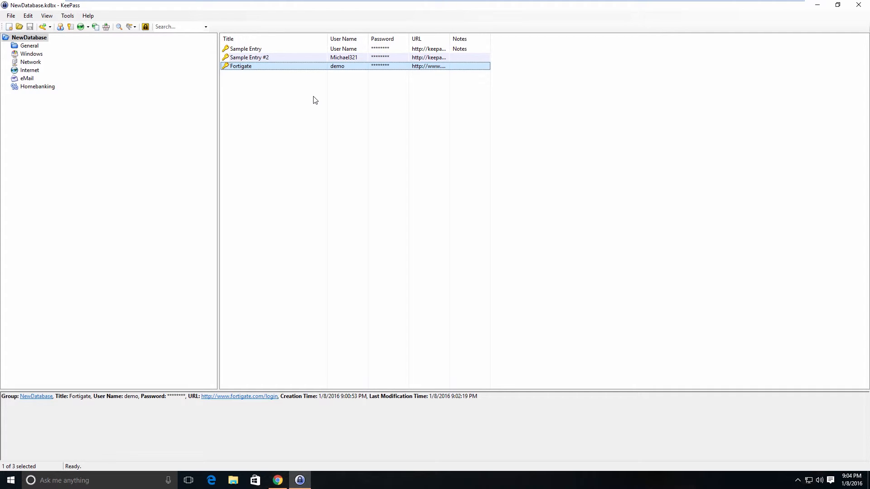
pyautogui.click(312, 231)
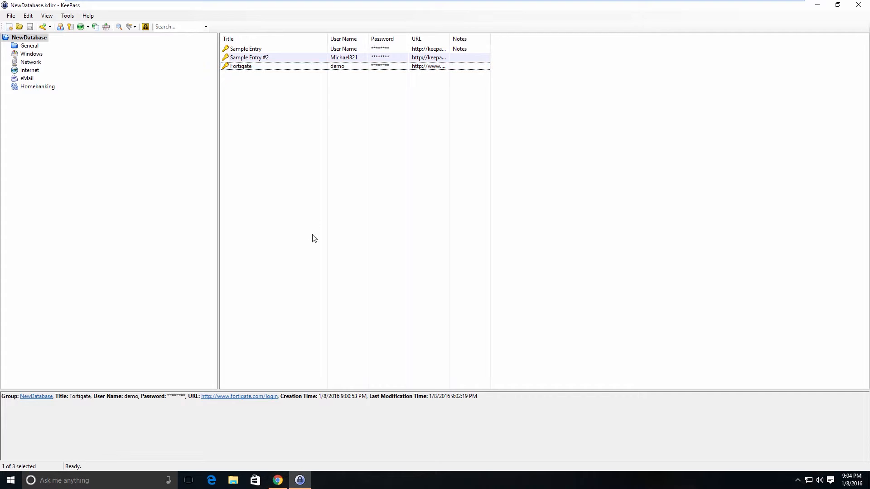
# Step: Close the open Fortigate login page tab in Chrome
pyautogui.click(279, 483)
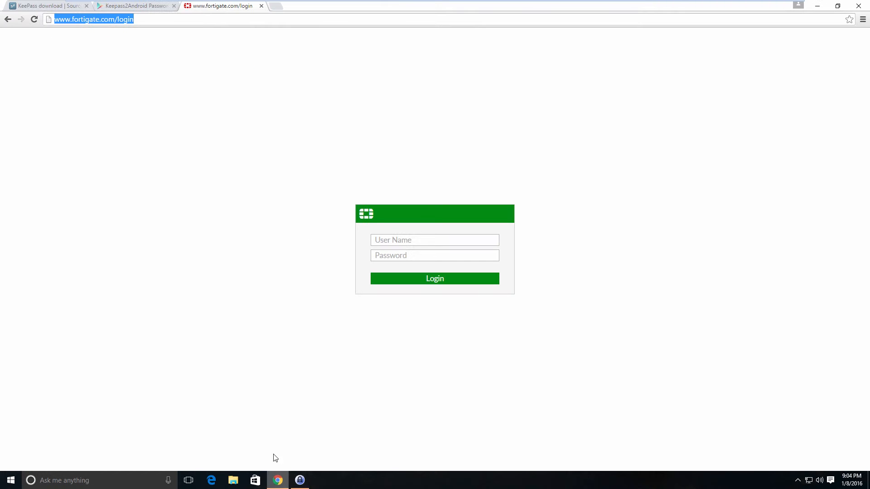
pyautogui.click(182, 219)
pyautogui.hotkey('ctrl', 'w')
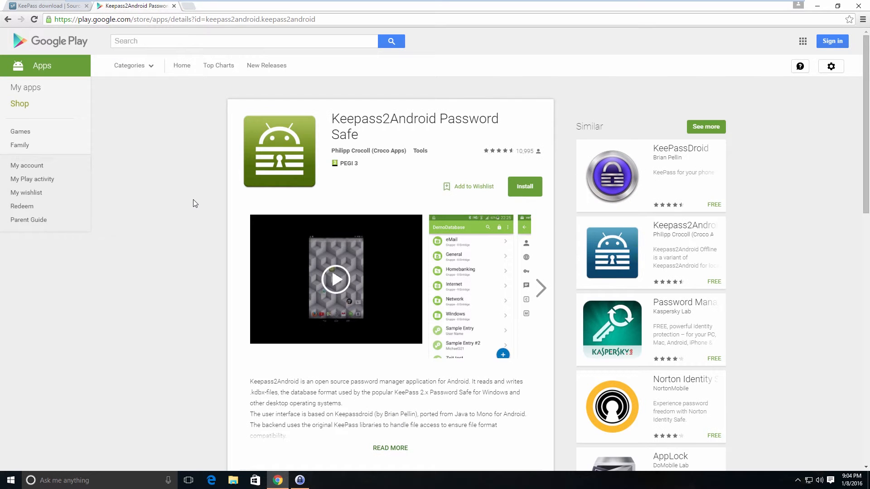
# Step: Open the Fortigate entry's URL with Ctrl+U and auto-type its login to reach the dashboard
pyautogui.click(300, 480)
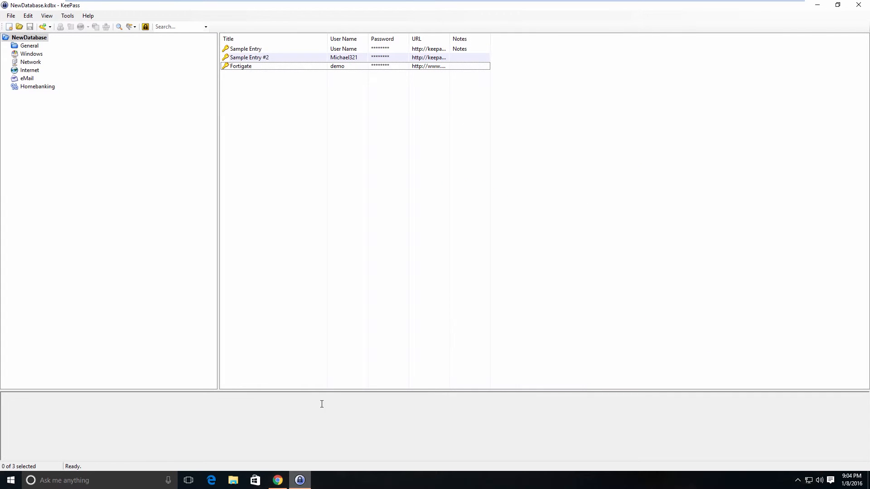
pyautogui.click(266, 67)
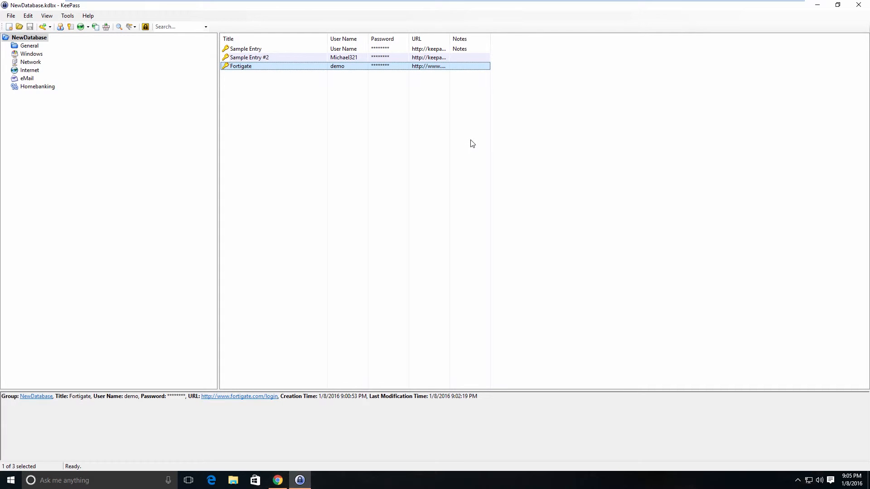
pyautogui.hotkey('ctrl', 'u')
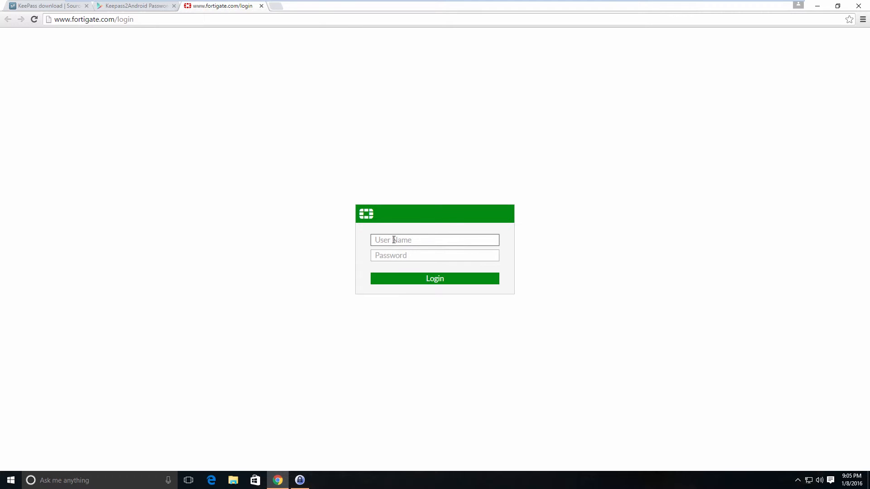
pyautogui.click(298, 481)
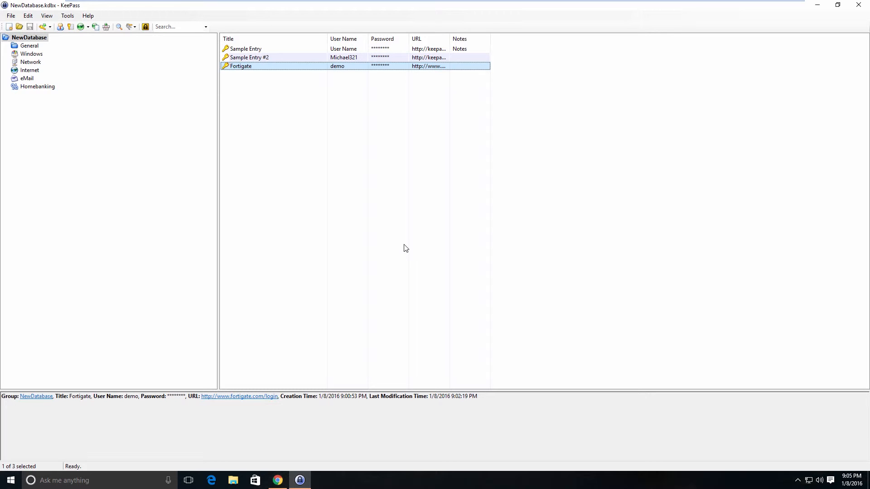
pyautogui.hotkey('ctrl', 'v')
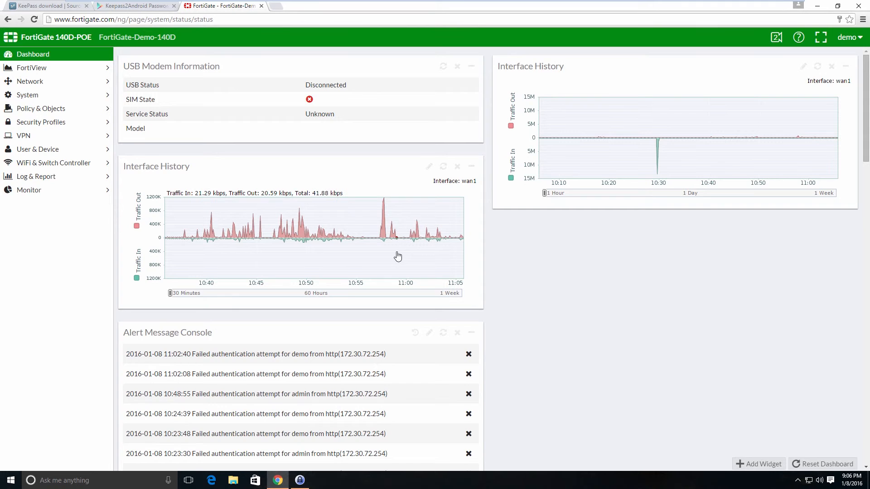
# Step: Scroll through the FortiGate dashboard, then minimize Chrome to bring back the KeePass entry list
pyautogui.moveTo(398, 256)
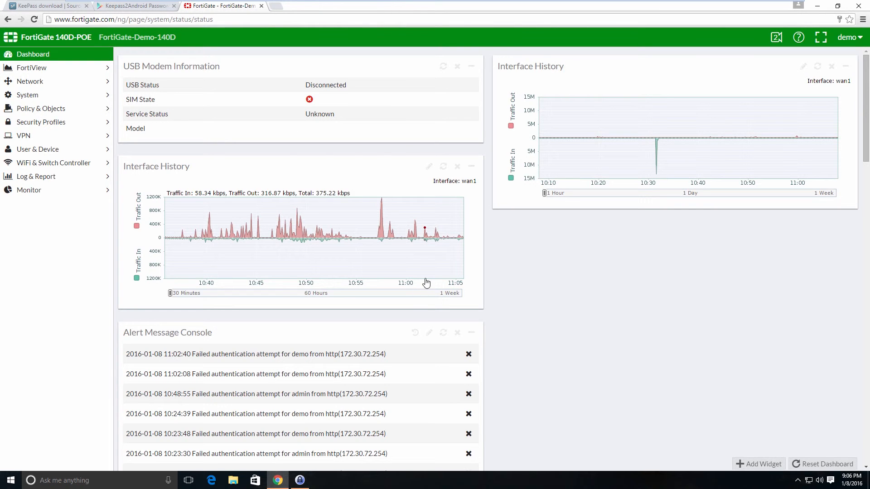
pyautogui.scroll(-5, 426, 286)
pyautogui.scroll(-4, 426, 282)
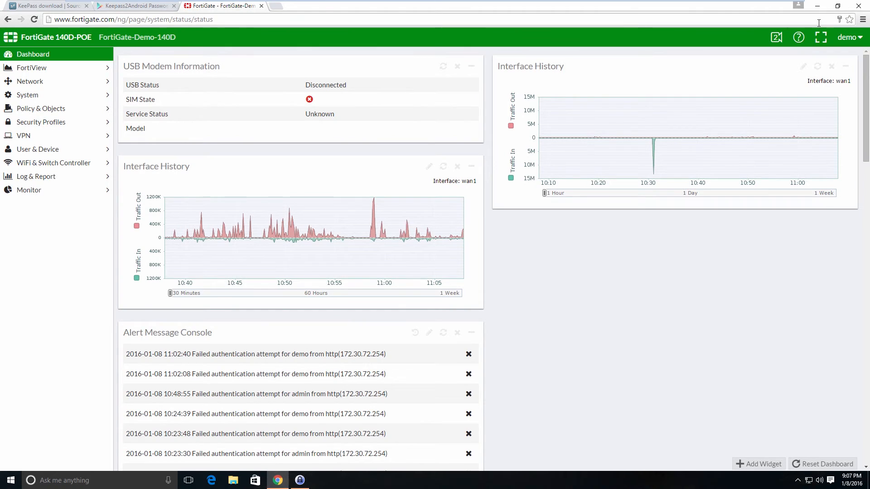
pyautogui.click(818, 8)
pyautogui.click(464, 176)
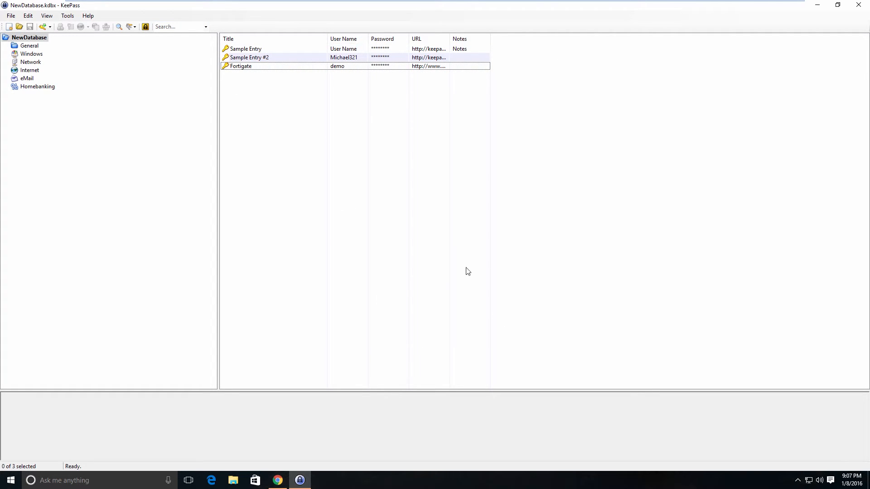
# Step: Lock the KeePass workspace, then unlock NewDatabase by entering its master password
pyautogui.click(176, 27)
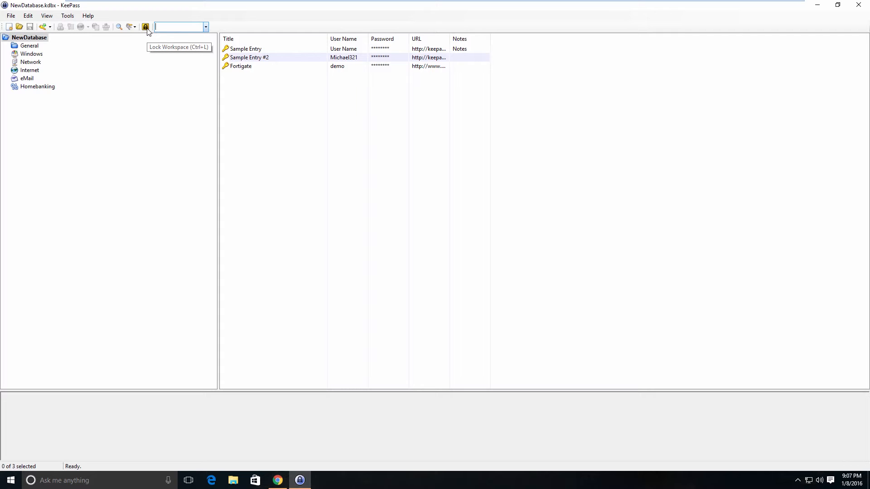
pyautogui.click(146, 27)
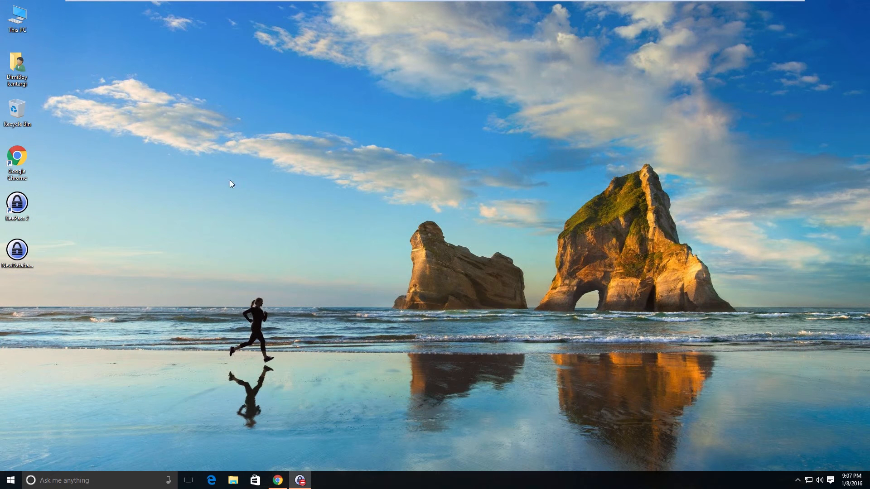
pyautogui.click(301, 481)
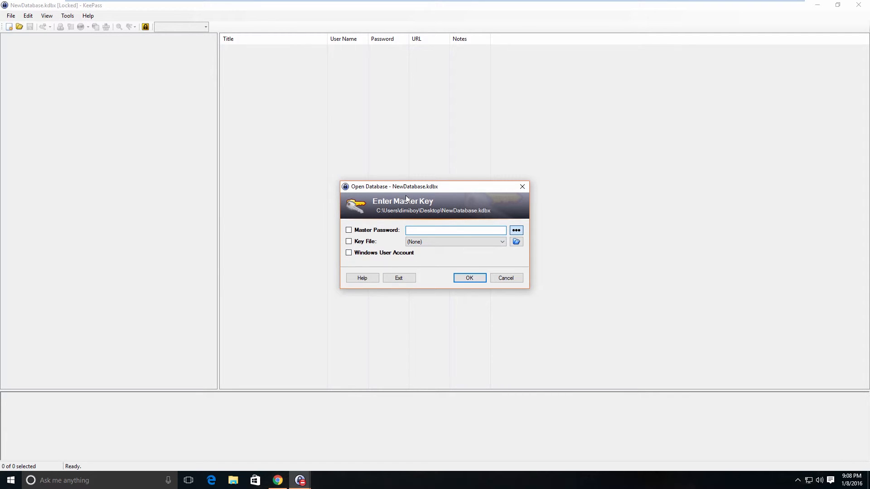
pyautogui.write('••••••')
pyautogui.press('Return')
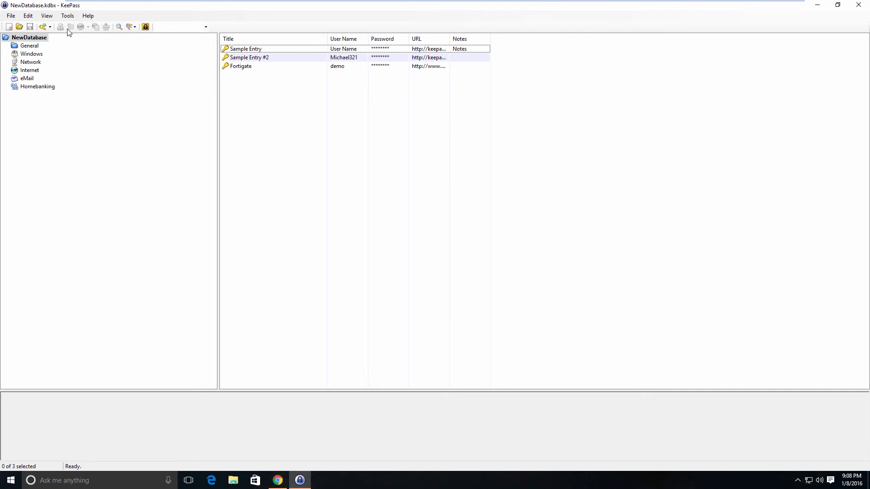
# Step: In Options > Security, lock the workspace after 300 seconds' inactivity and on computer lock or user switch
pyautogui.click(67, 16)
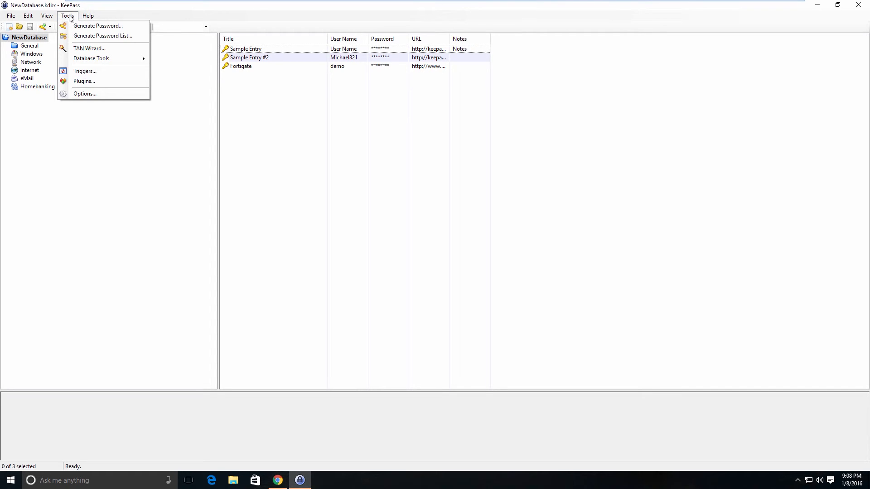
pyautogui.click(85, 94)
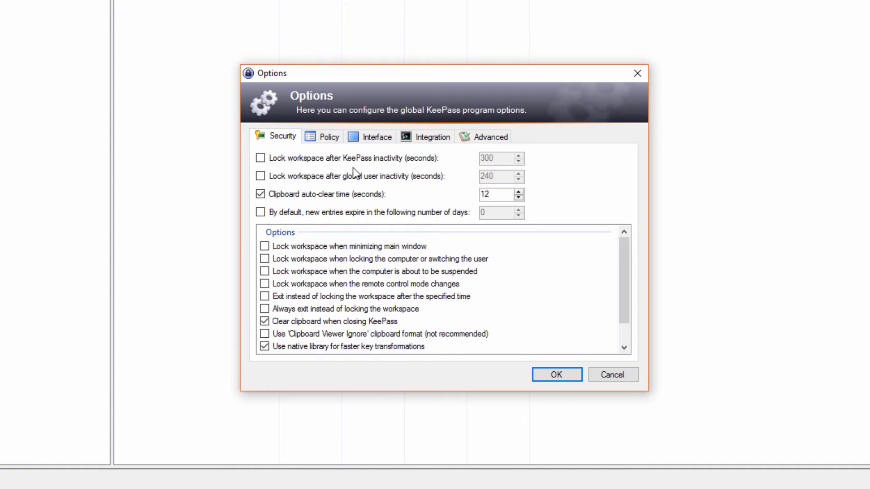
pyautogui.click(340, 160)
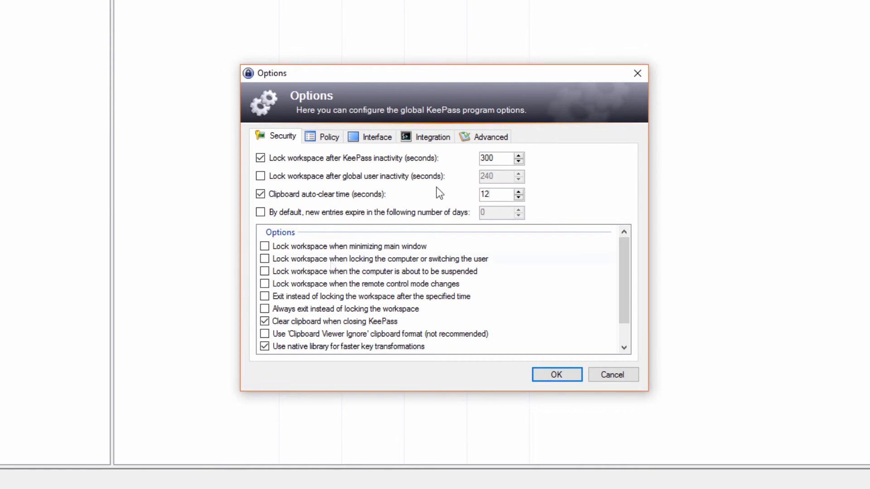
pyautogui.click(331, 262)
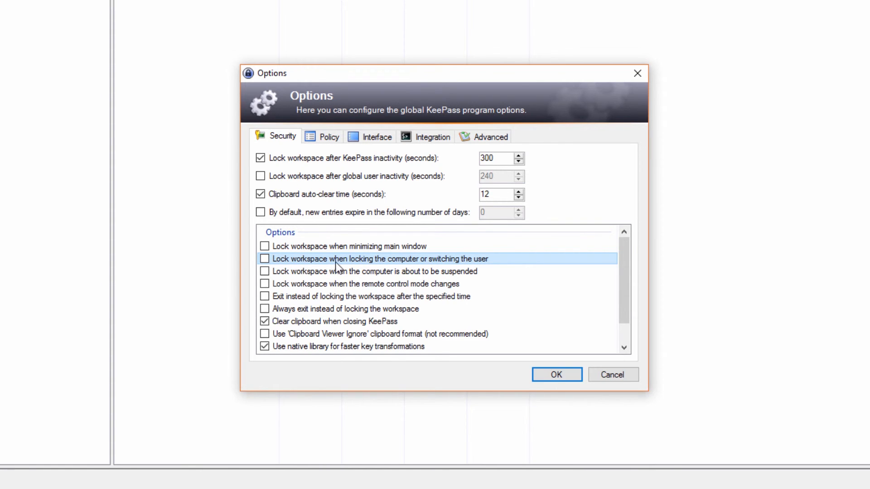
pyautogui.click(265, 261)
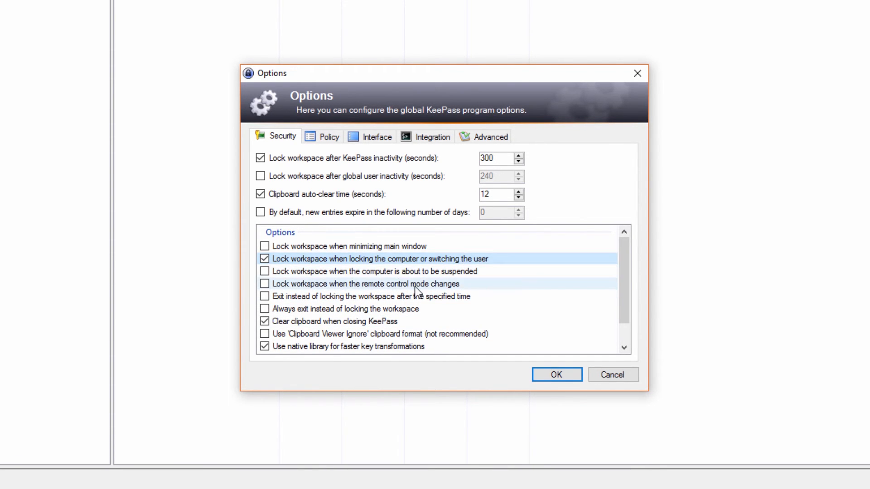
pyautogui.scroll(-1, 415, 287)
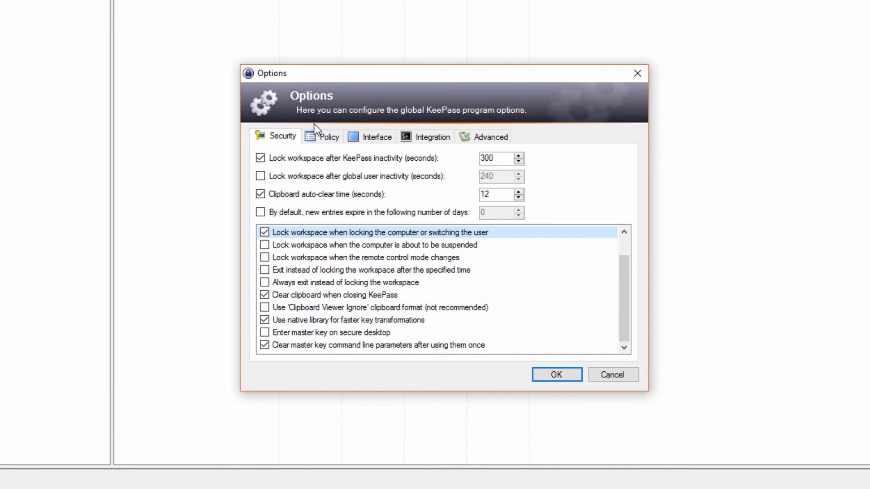
pyautogui.click(332, 136)
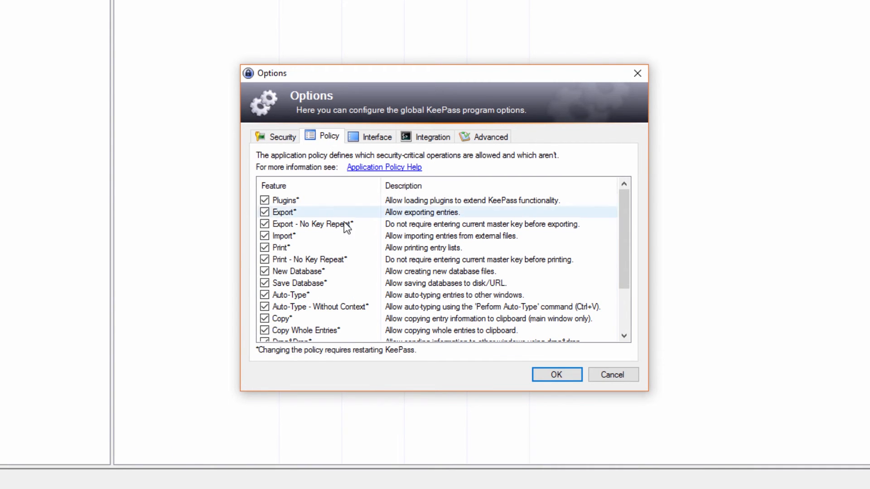
# Step: Scroll through the Policy settings, then review the Interface settings list
pyautogui.scroll(-2, 464, 226)
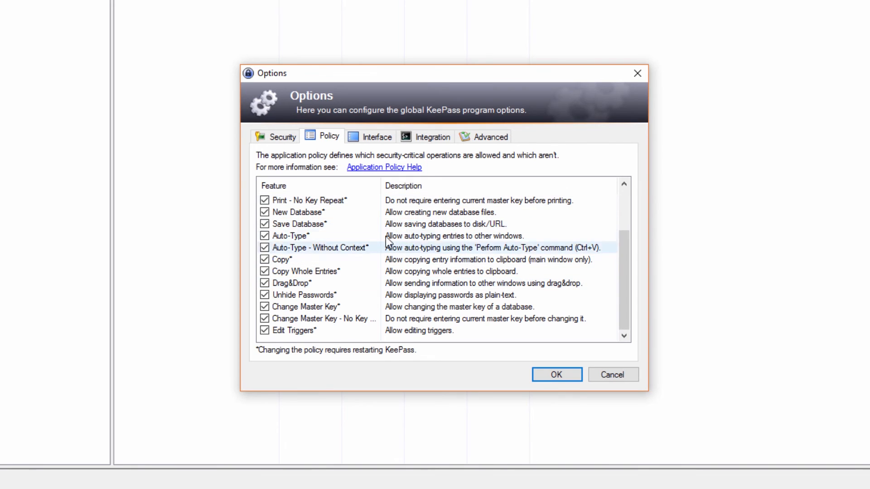
pyautogui.click(380, 136)
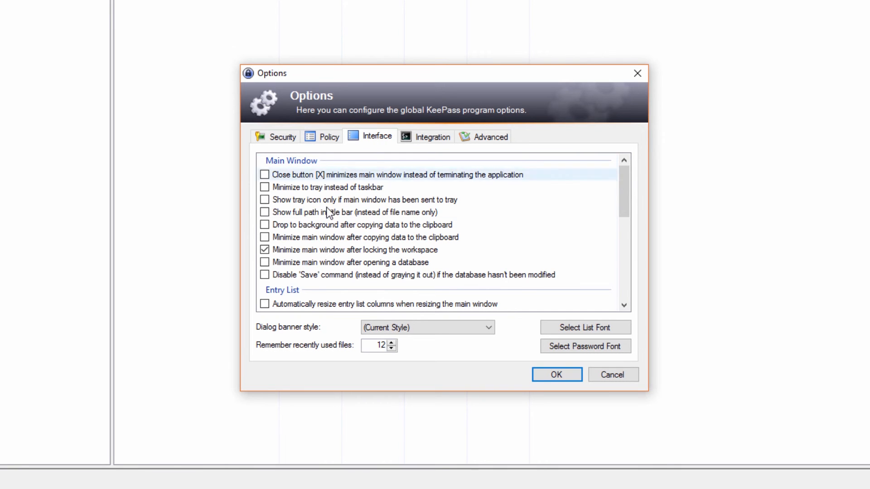
pyautogui.scroll(-3, 374, 187)
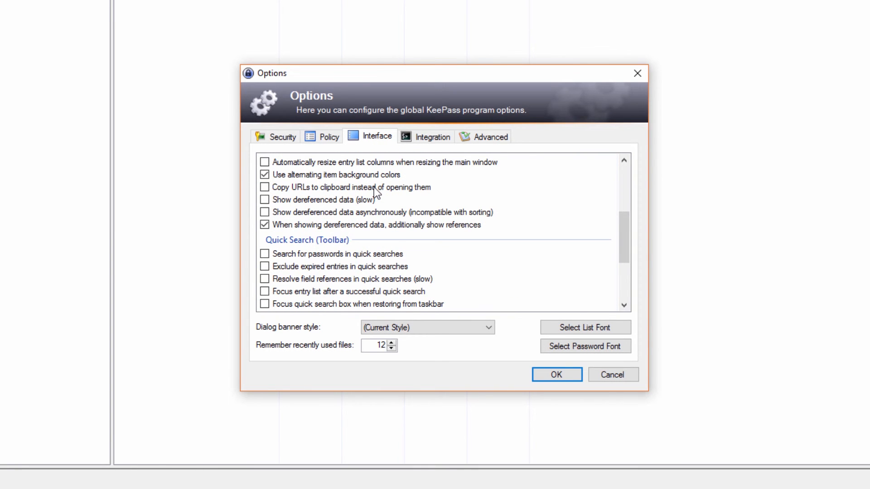
pyautogui.scroll(-3, 374, 187)
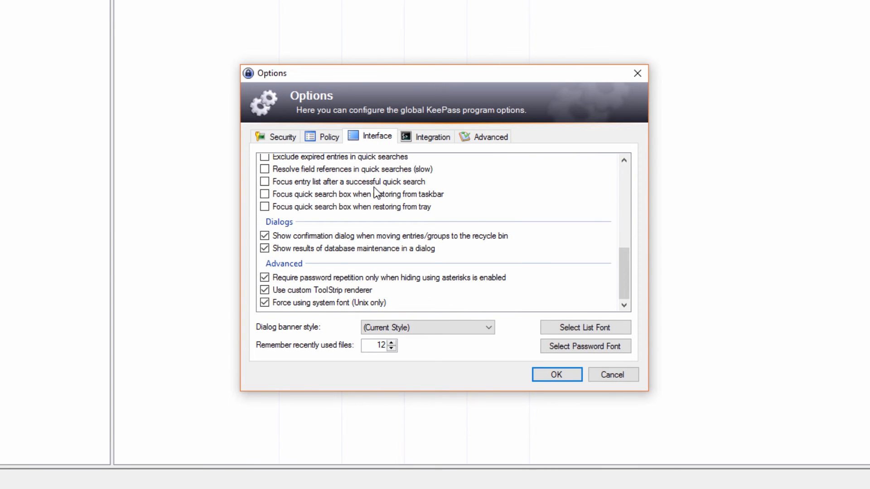
# Step: Review the Integration and Advanced settings, then cancel out of Options without applying changes
pyautogui.click(419, 137)
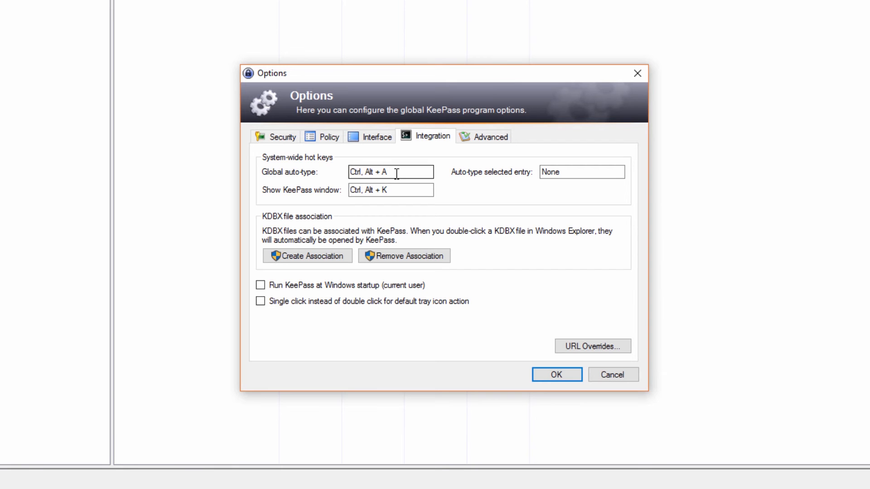
pyautogui.click(486, 138)
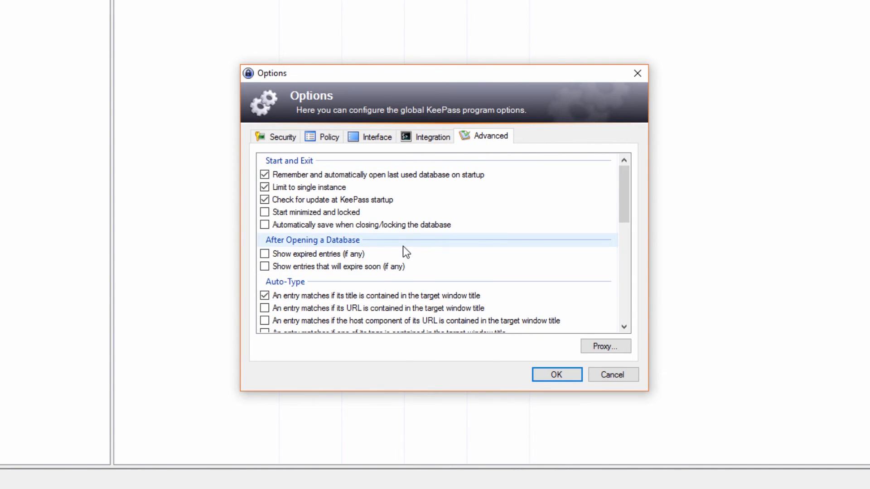
pyautogui.scroll(-10, 403, 247)
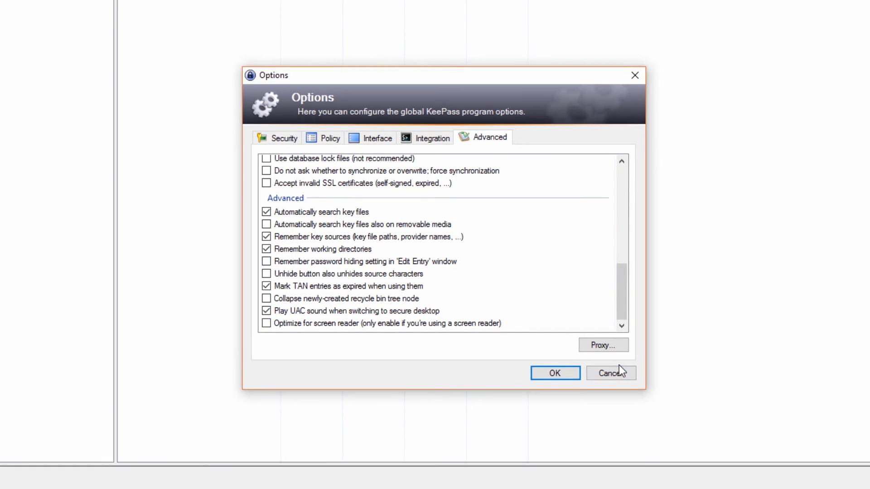
pyautogui.click(619, 367)
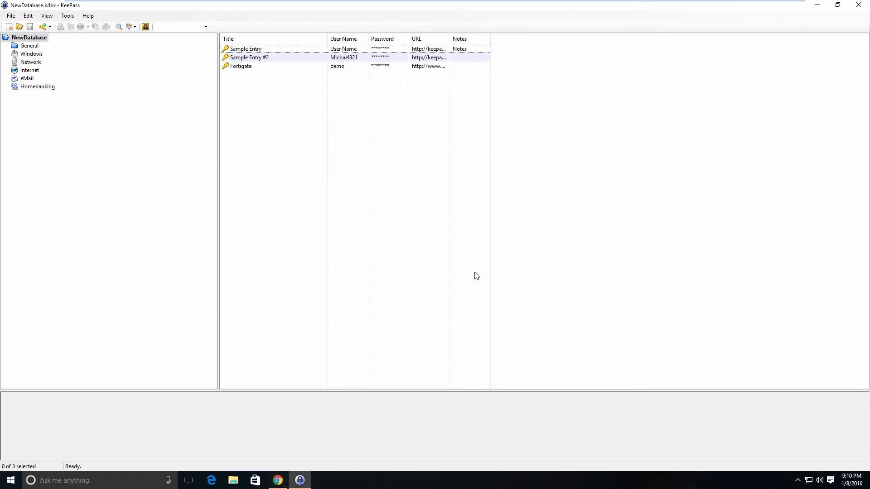